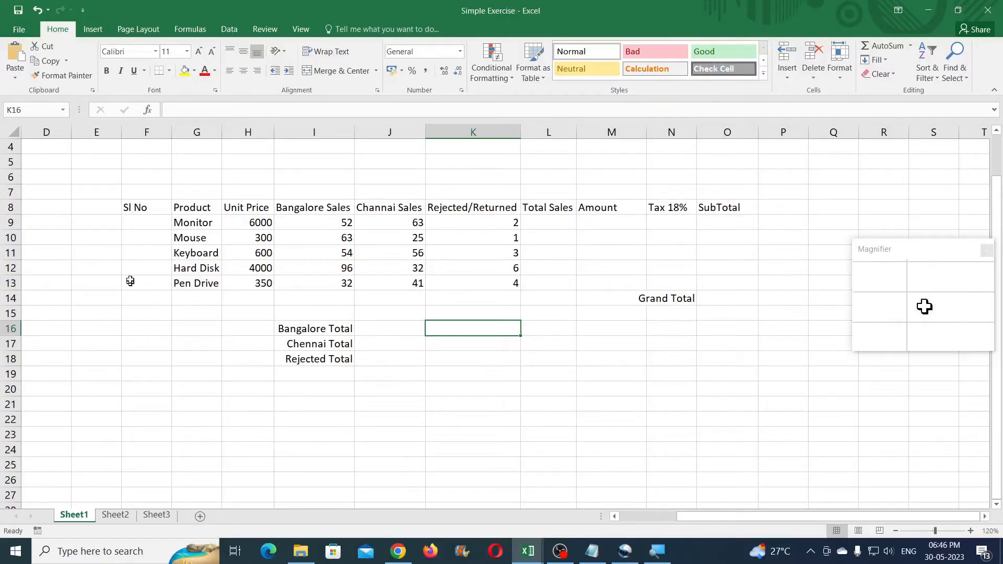
# Enter the serial numbers 1 and 2 in F9 and F10 under the Sl No heading
pyautogui.click(134, 225)
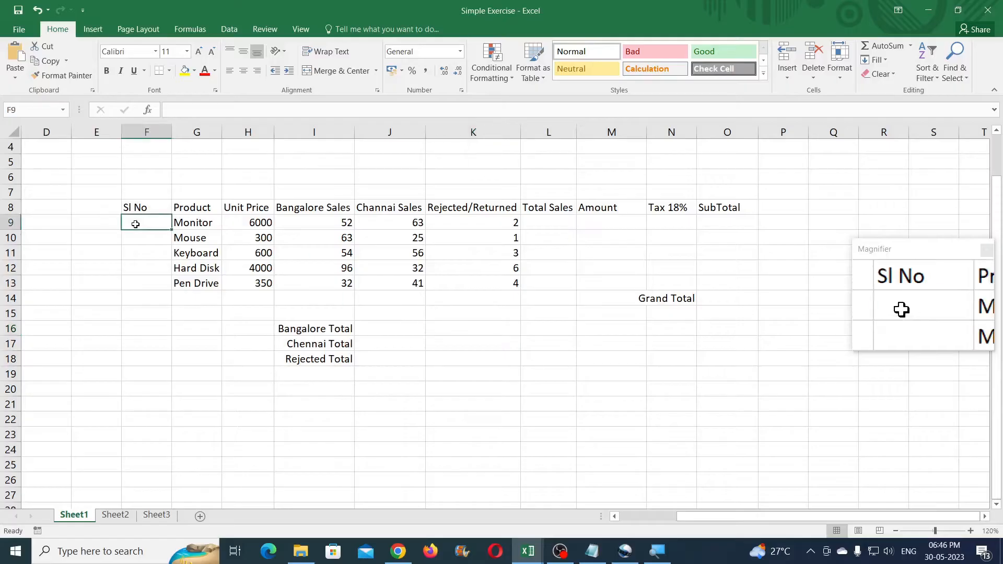
pyautogui.write('1')
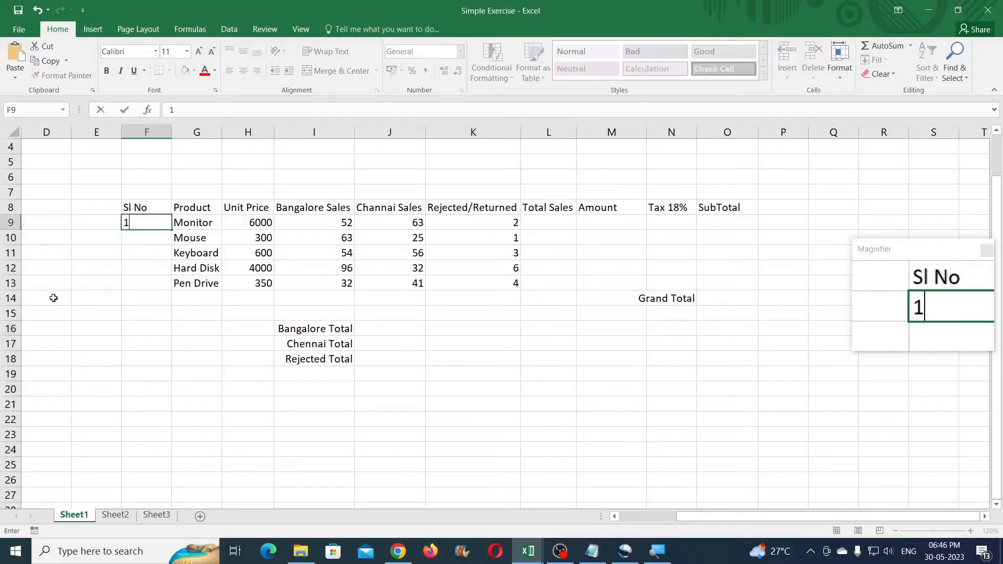
pyautogui.press('Return')
pyautogui.write('2')
pyautogui.press('Return')
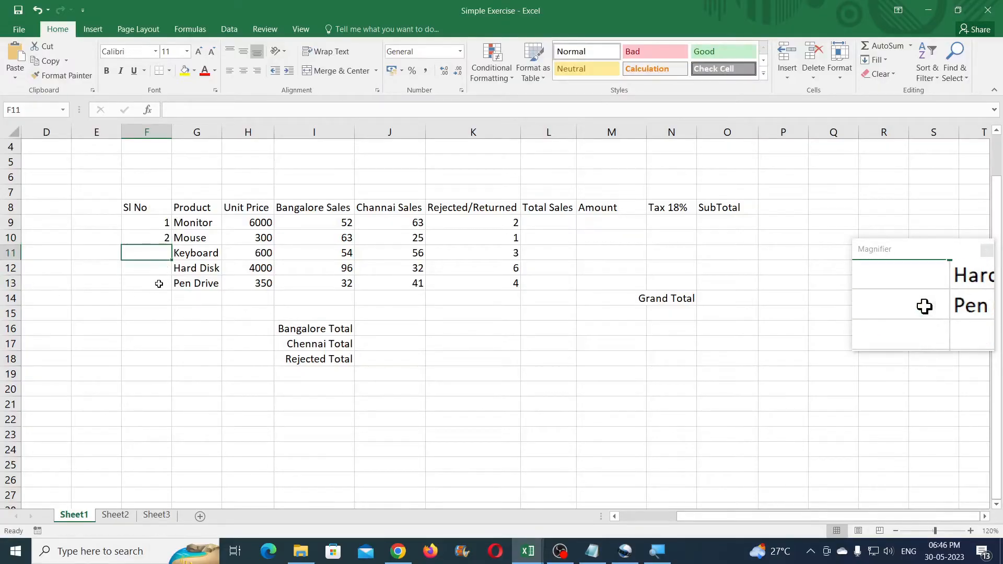
# Extend the 1, 2 serial number pattern from F9:F10 down to F24, and clear all numbers in F9:F24
pyautogui.click(150, 224)
pyautogui.click(143, 265)
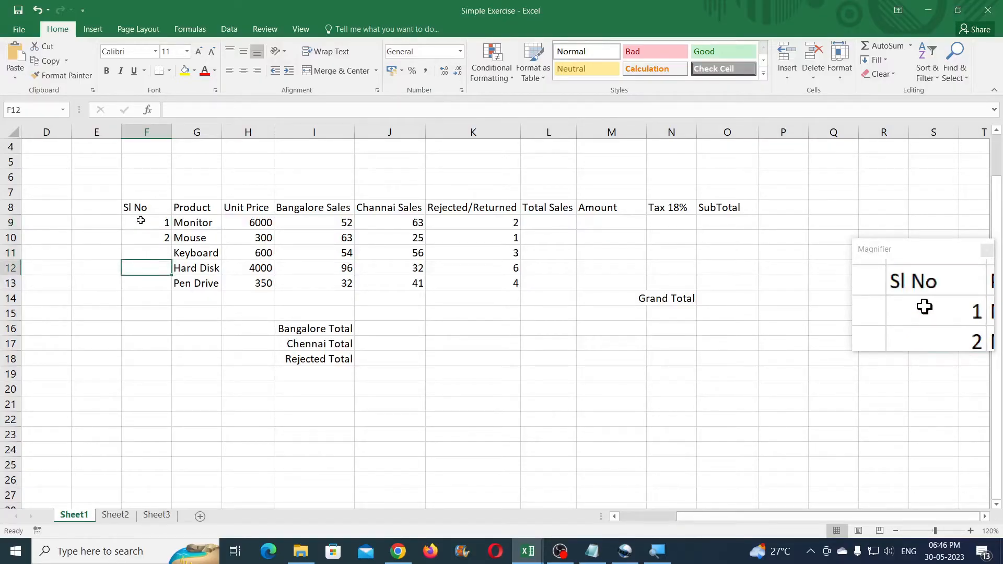
pyautogui.moveTo(141, 221); pyautogui.dragTo(138, 237)
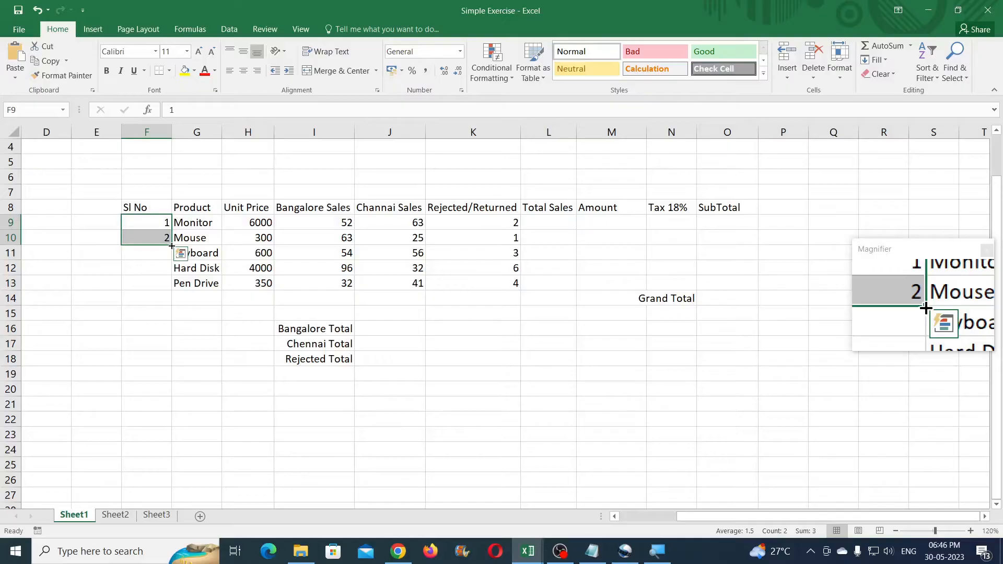
pyautogui.moveTo(172, 246); pyautogui.dragTo(173, 459)
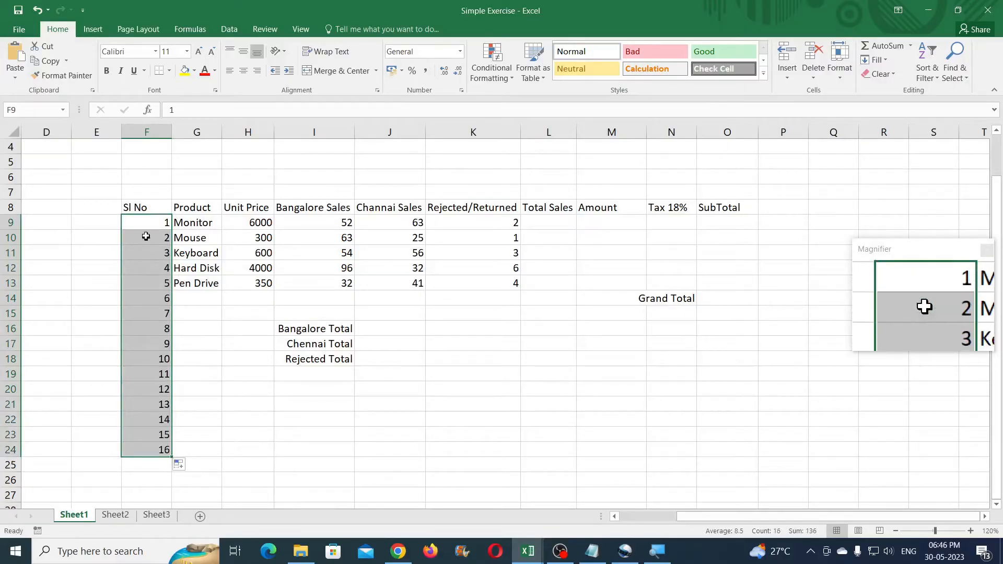
pyautogui.press('Delete')
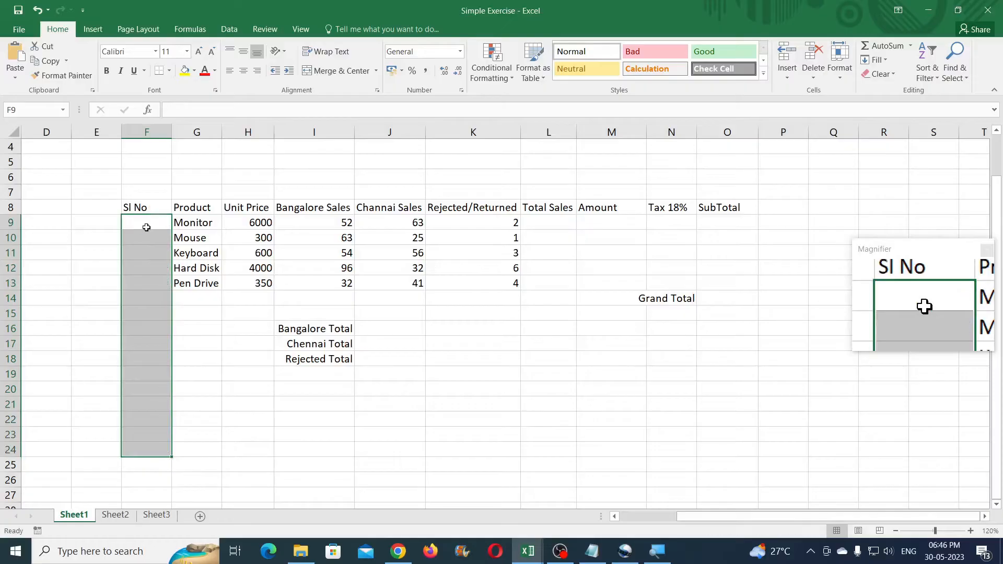
# Enter 1 in F9 as the only starting serial number under Sl No
pyautogui.click(147, 228)
pyautogui.write('1')
pyautogui.press('Return')
# Fill an incrementing series from the single value in F9 down to F25, and clear F10:F25
pyautogui.click(152, 224)
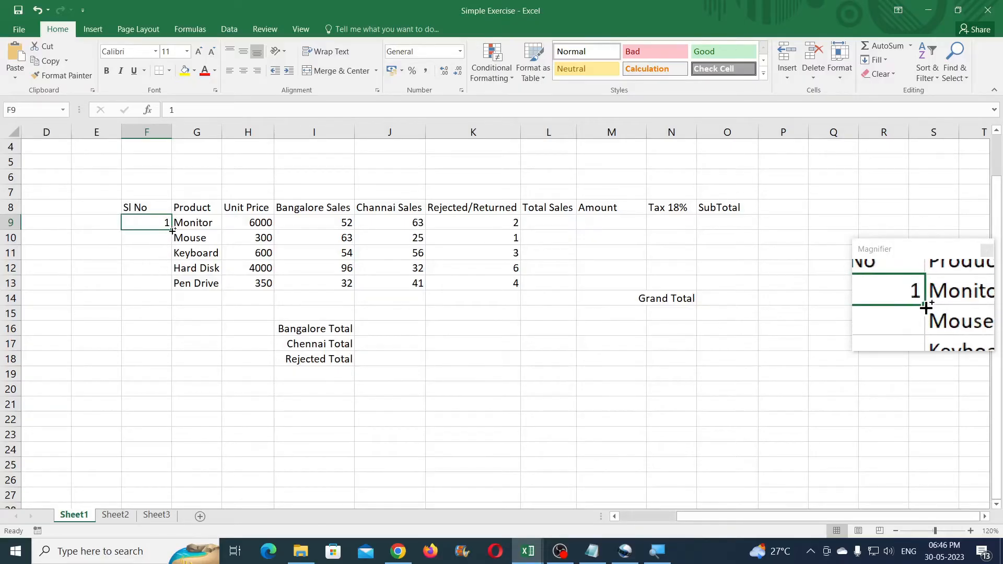
pyautogui.moveTo(172, 230); pyautogui.dragTo(162, 468)
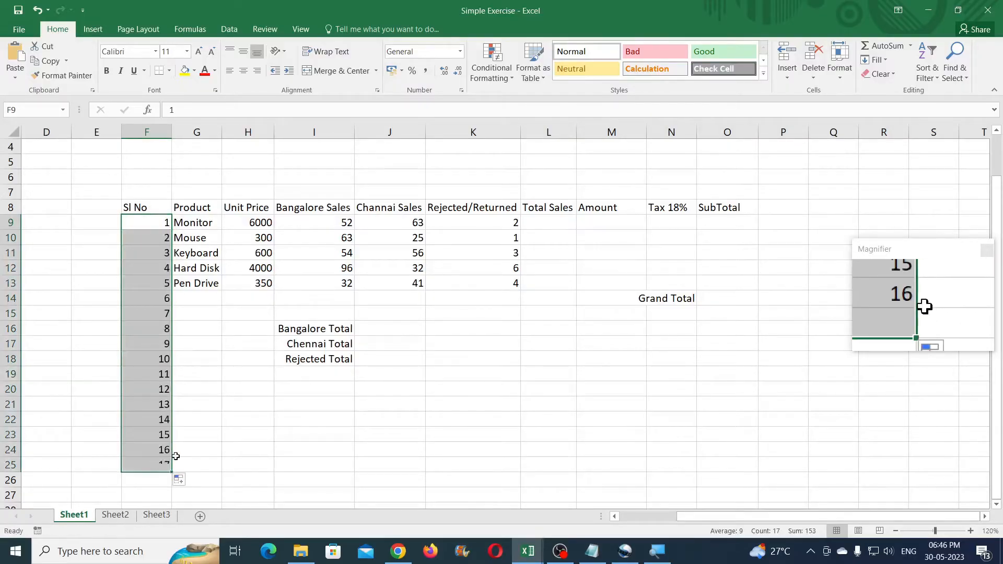
pyautogui.moveTo(156, 238); pyautogui.dragTo(156, 467)
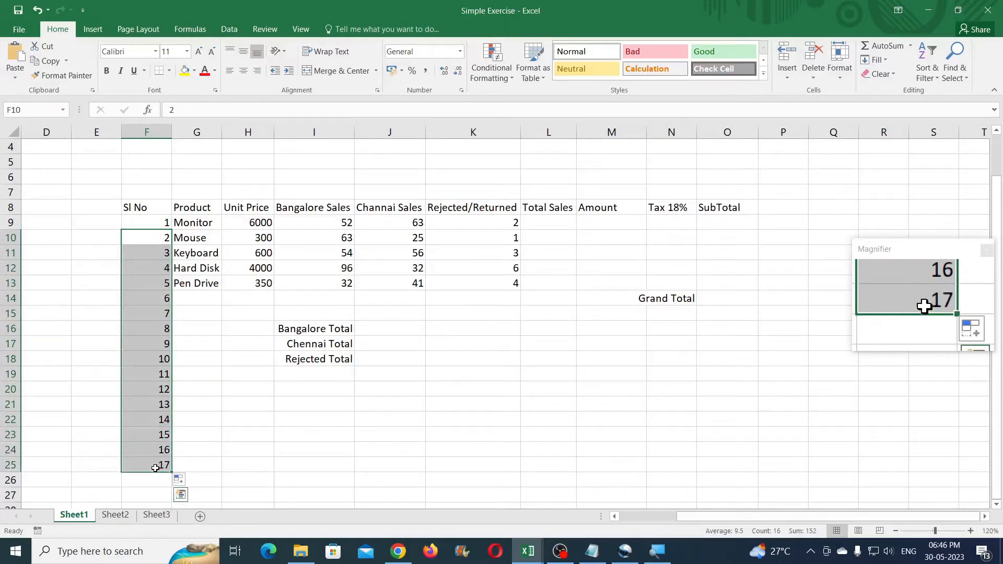
pyautogui.press('Delete')
# Fill F9 down to F24 with the Fill Series option and clear the surplus numbers in F14:F24
pyautogui.click(158, 224)
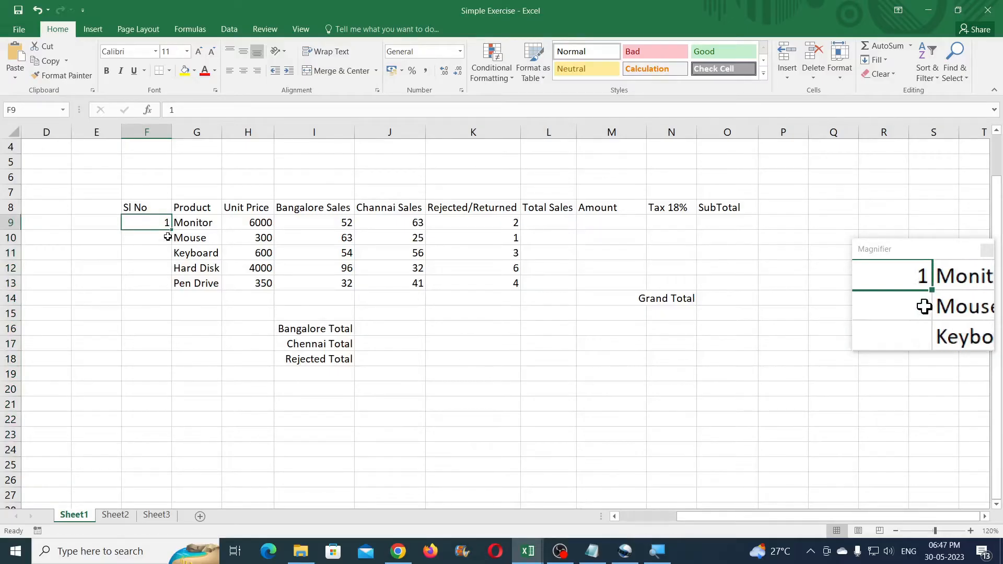
pyautogui.moveTo(172, 230); pyautogui.dragTo(164, 459)
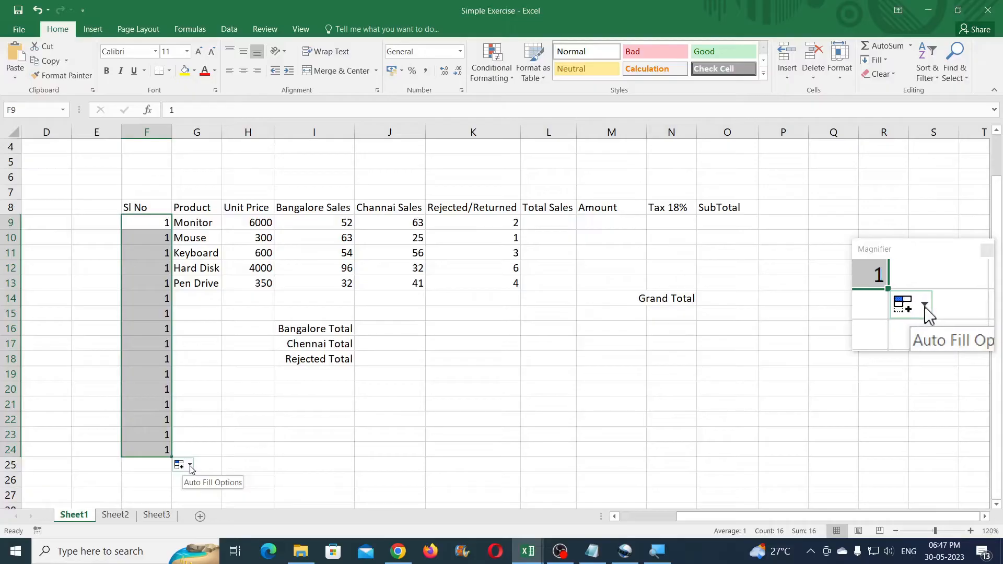
pyautogui.click(190, 467)
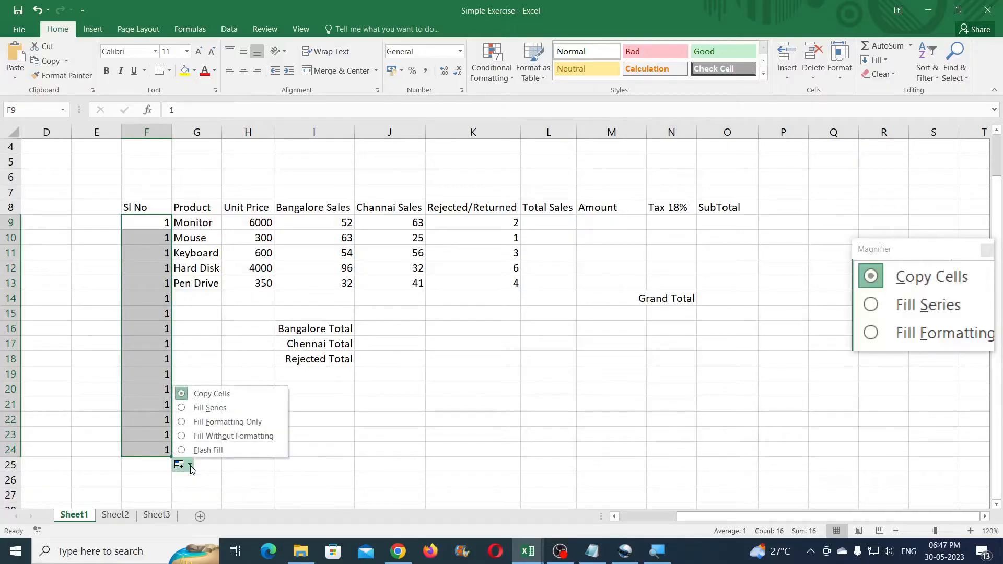
pyautogui.click(216, 413)
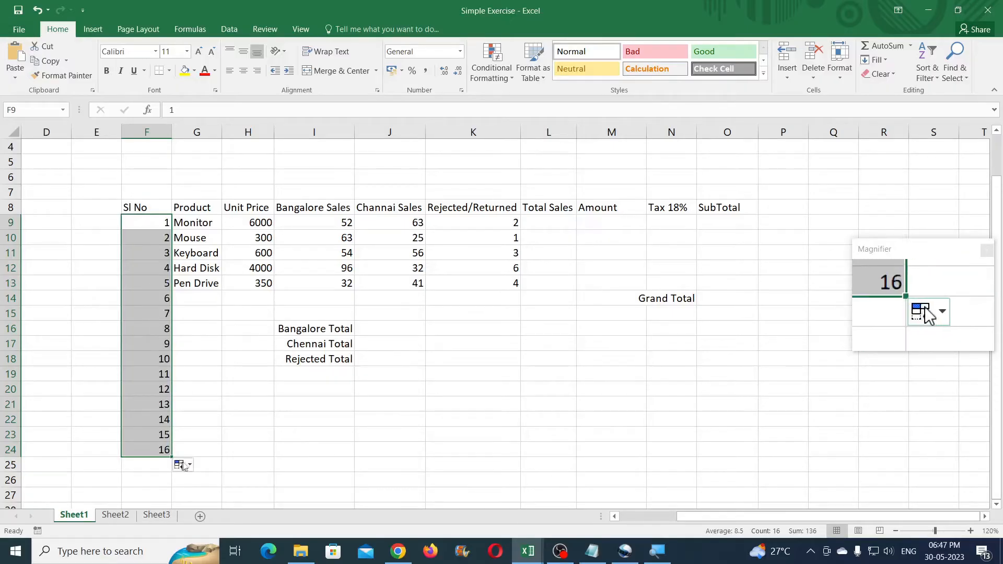
pyautogui.moveTo(161, 298); pyautogui.dragTo(164, 449)
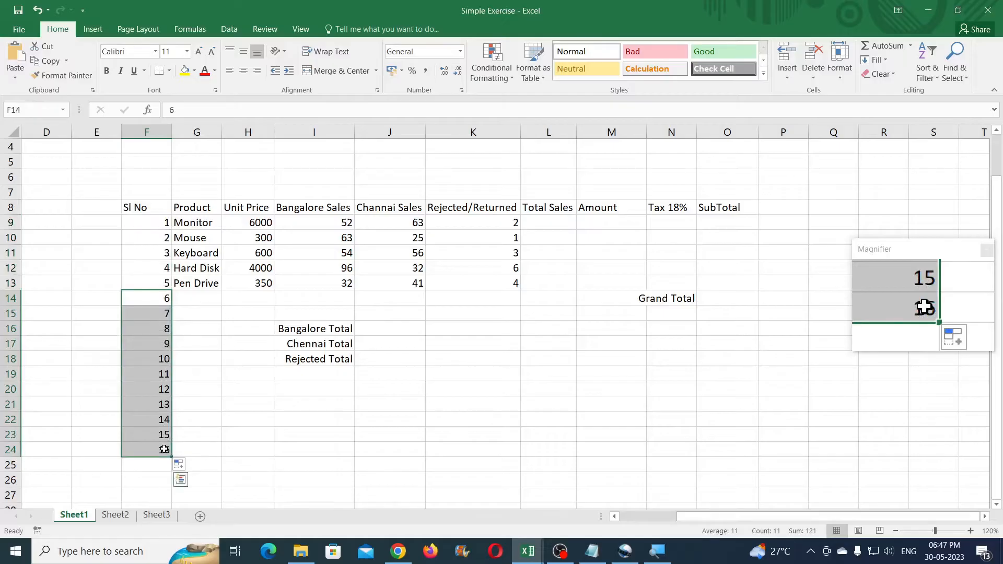
pyautogui.press('Delete')
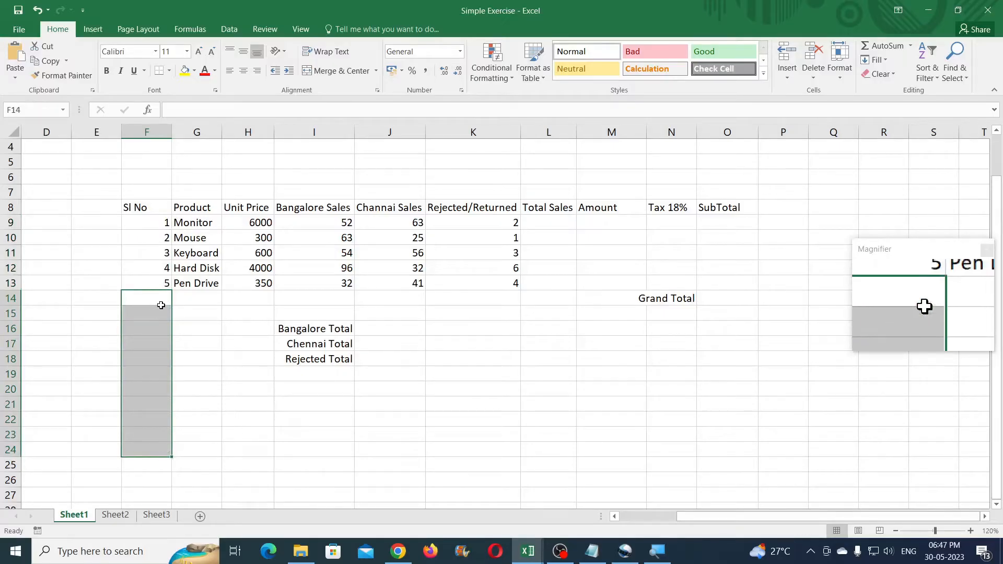
# Calculate the Total Sales column with =(I9+J9)-K9 in L9 and fill the formula down to L13
pyautogui.click(534, 226)
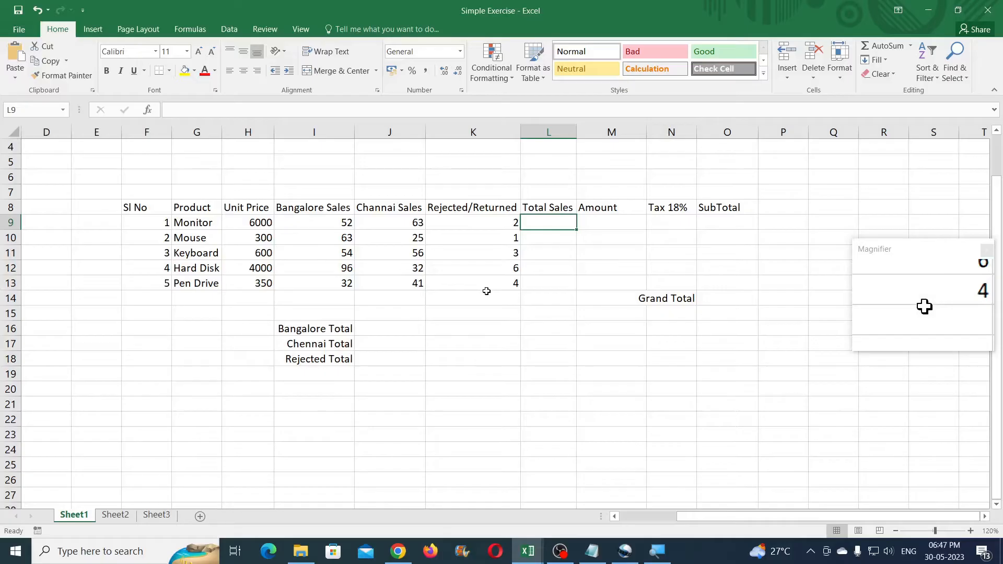
pyautogui.write('=')
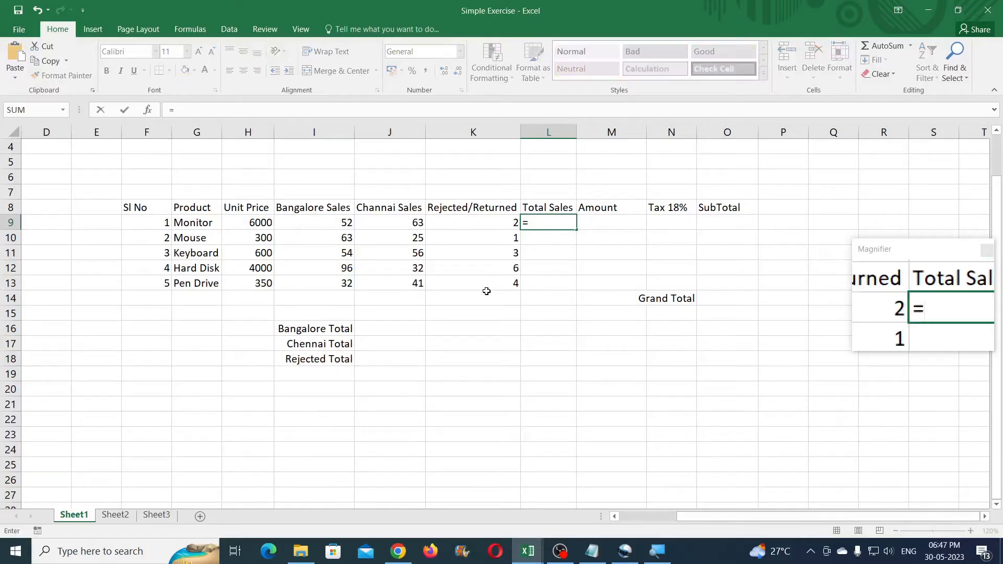
pyautogui.write('(')
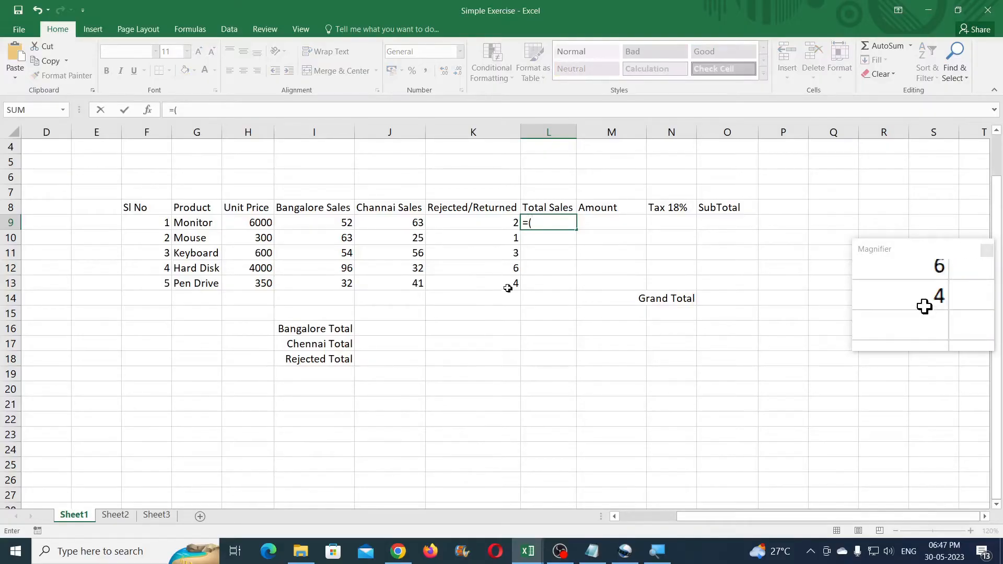
pyautogui.click(339, 220)
pyautogui.write('+')
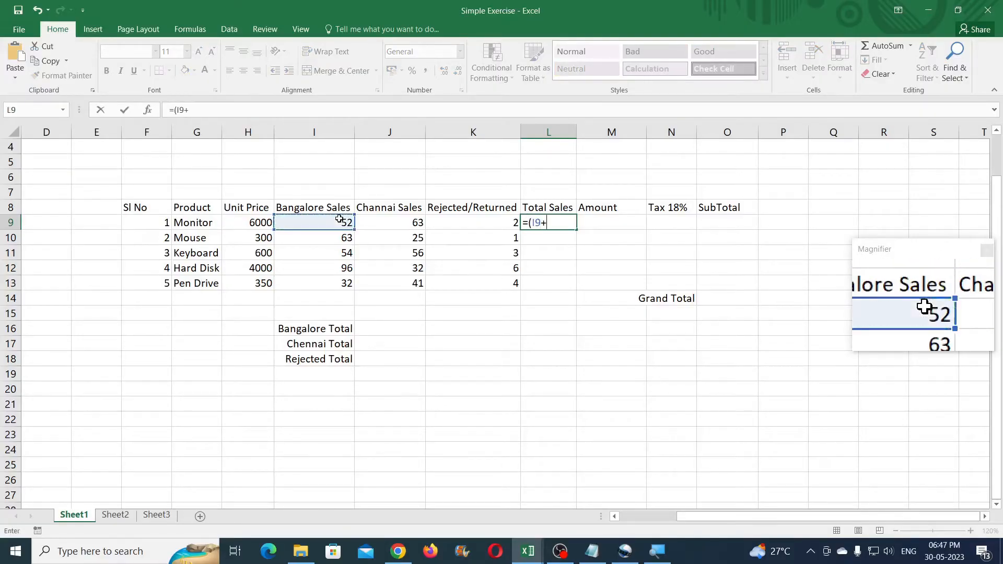
pyautogui.click(388, 223)
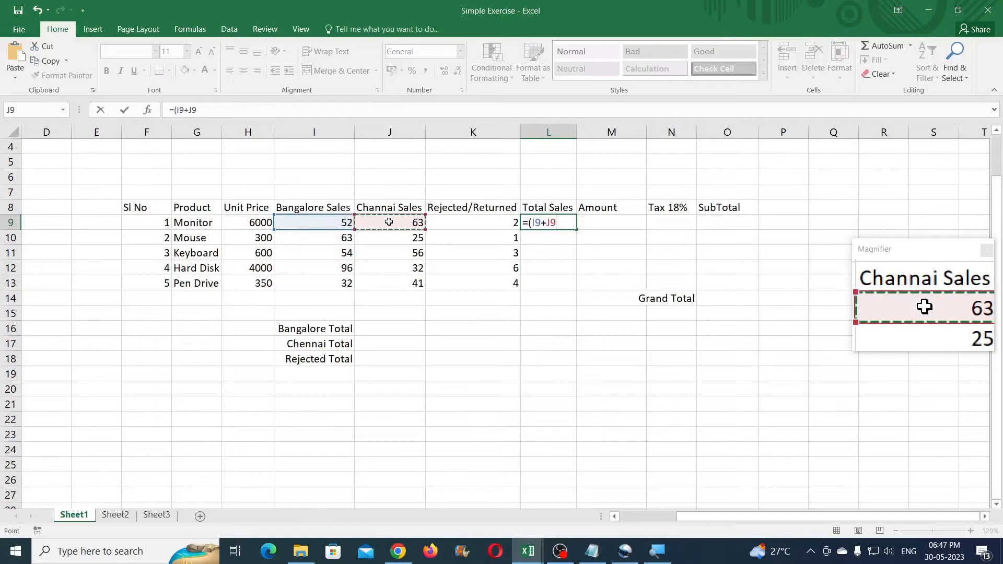
pyautogui.write(')')
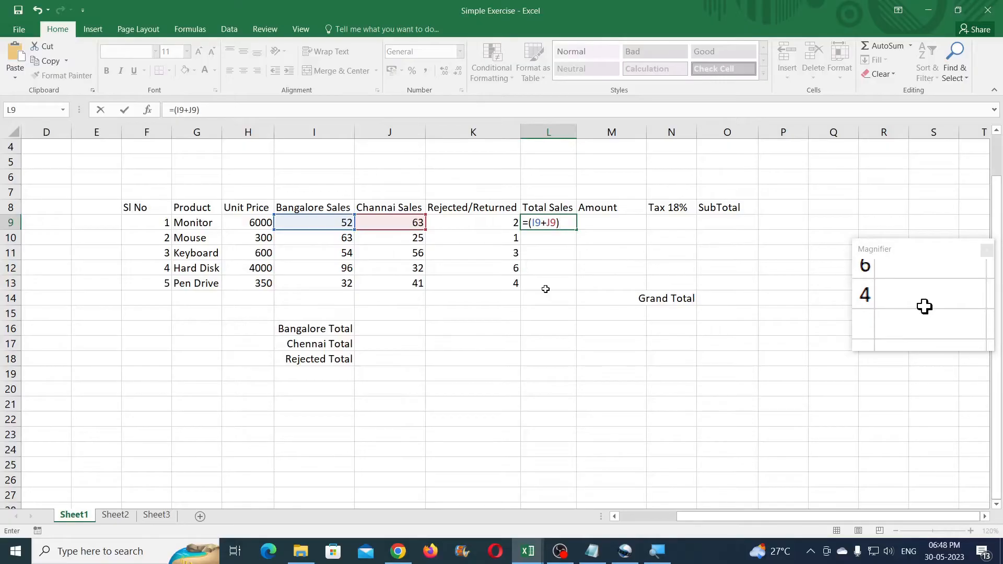
pyautogui.write('-')
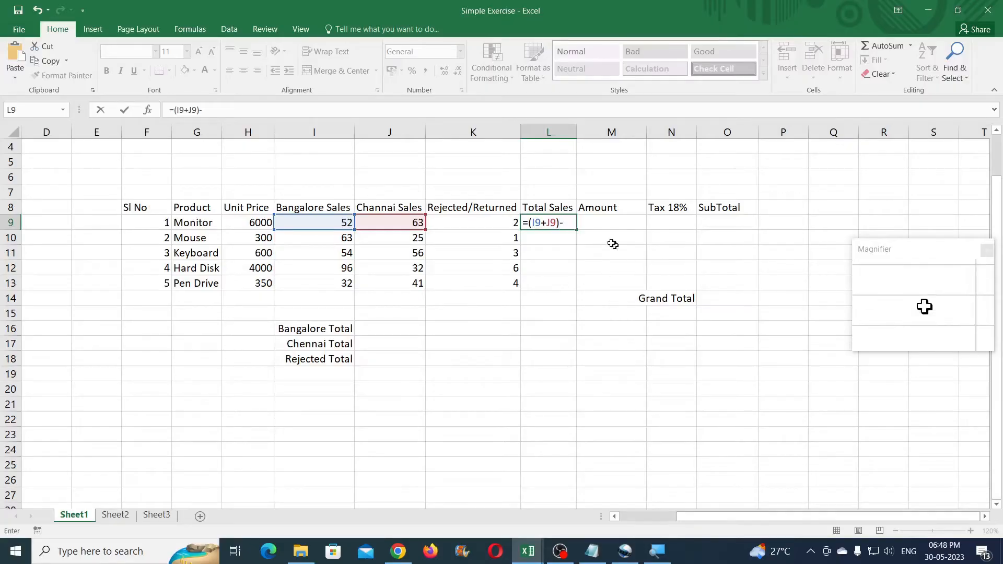
pyautogui.click(498, 223)
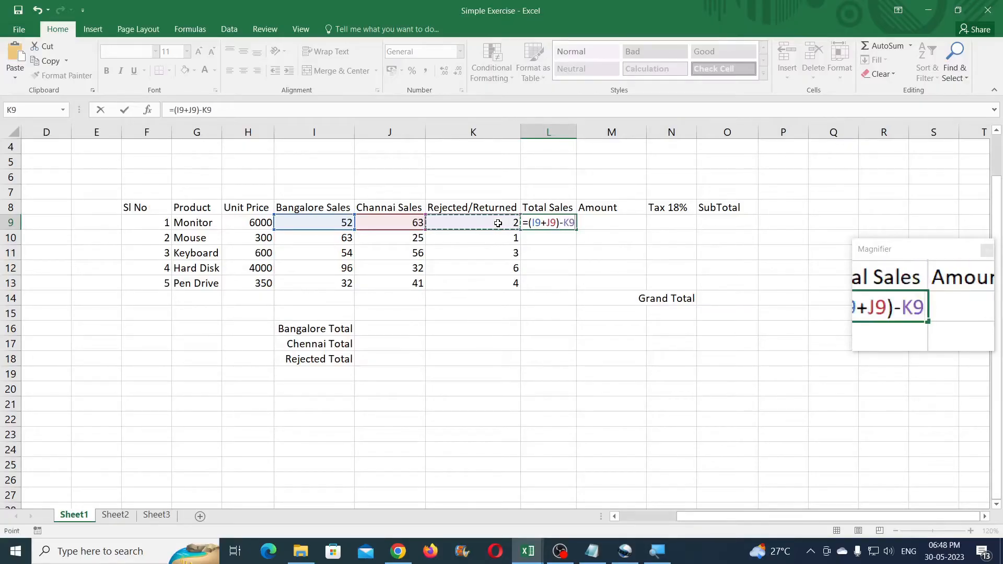
pyautogui.press('Return')
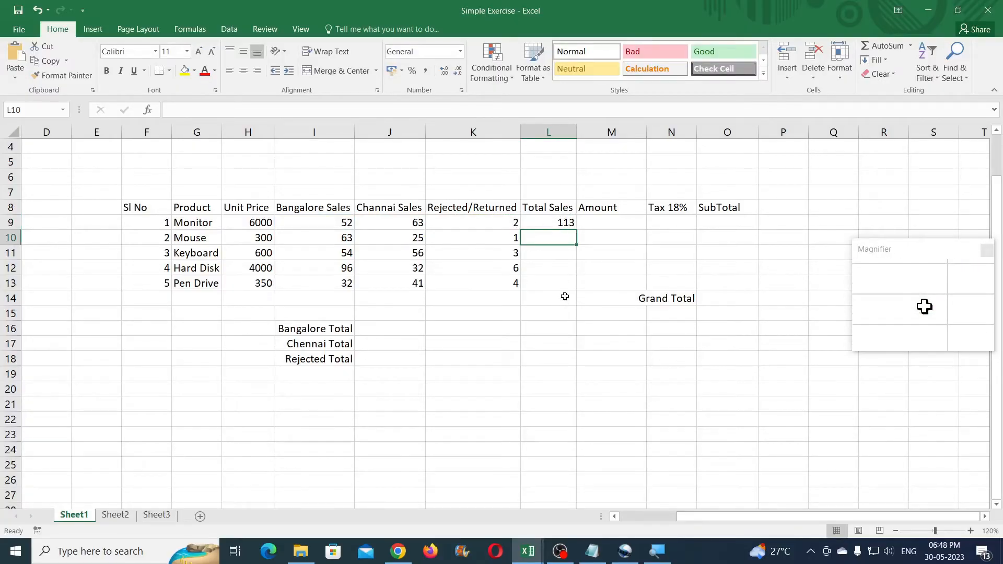
pyautogui.click(562, 220)
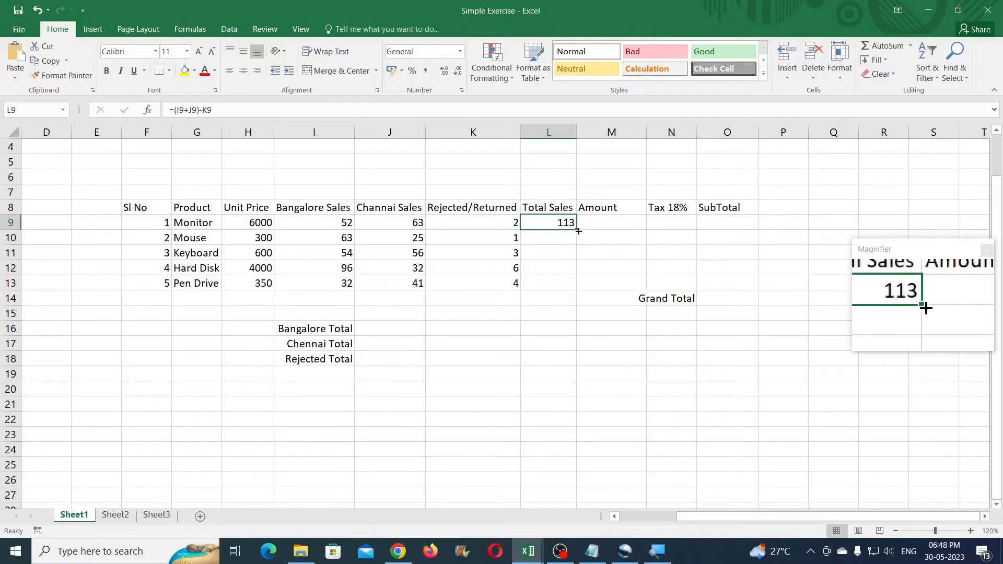
pyautogui.moveTo(578, 231); pyautogui.dragTo(576, 289)
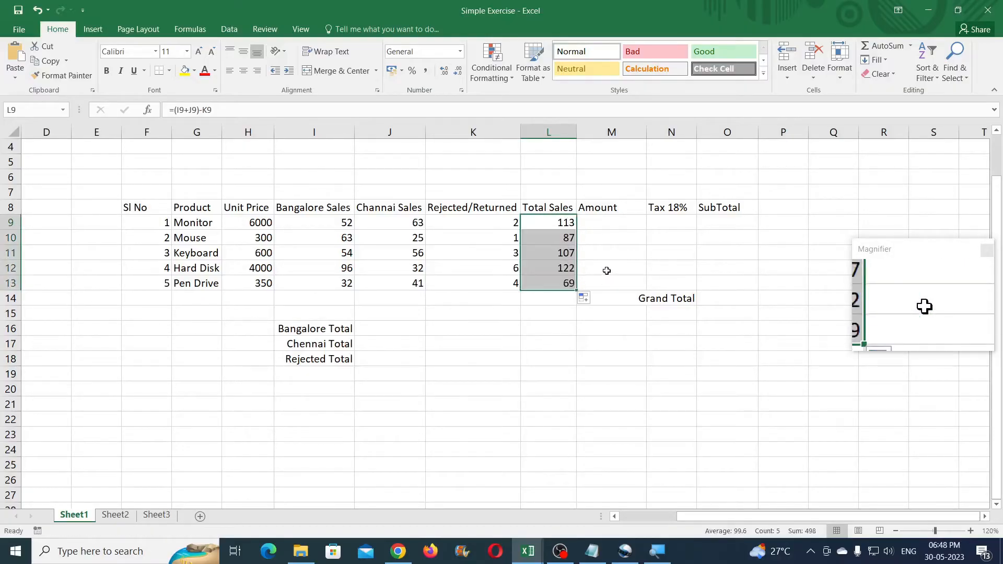
# Calculate the Monitor's Amount in M9 as unit price times total sales with =H9*L9
pyautogui.click(594, 225)
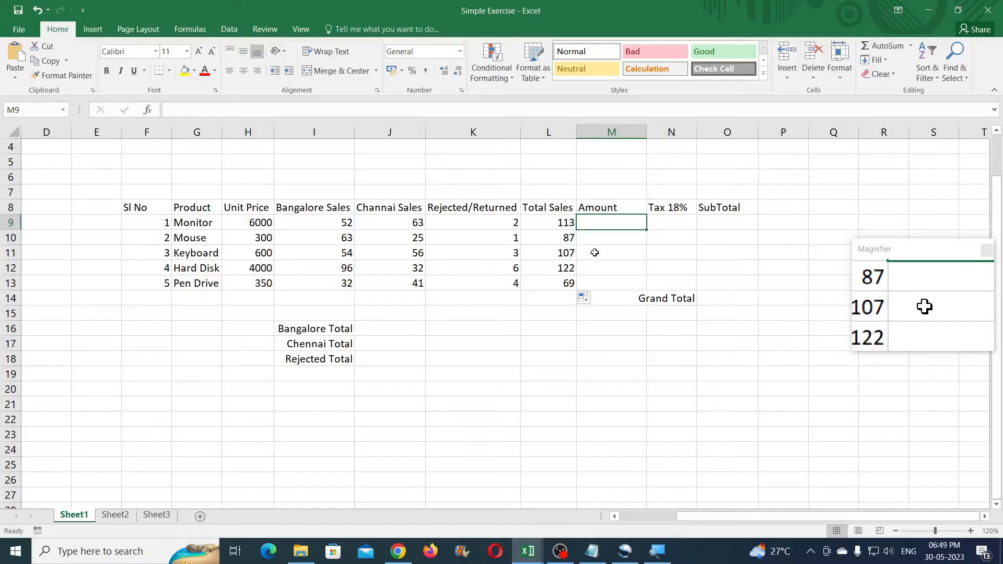
pyautogui.write('=')
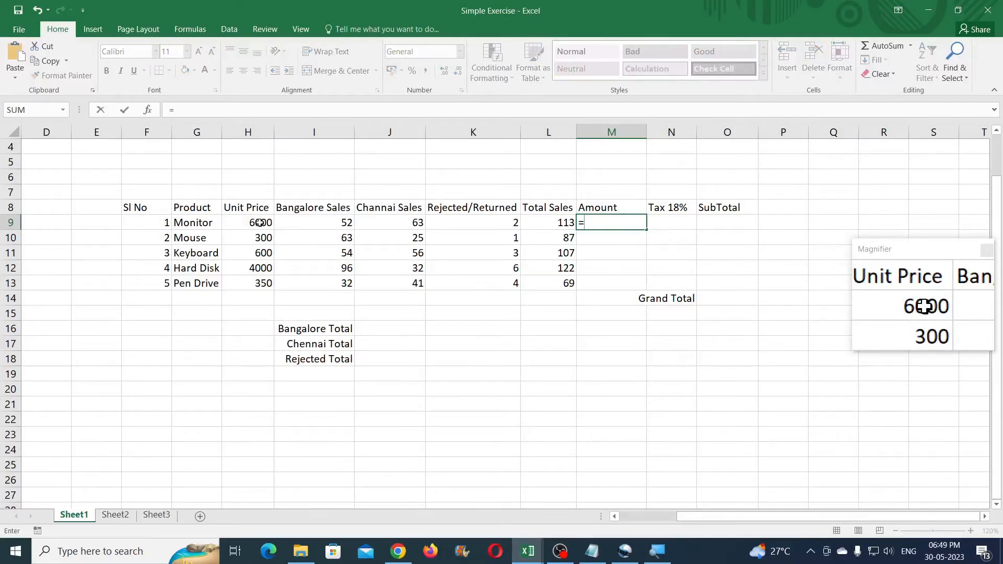
pyautogui.click(259, 222)
pyautogui.write('*')
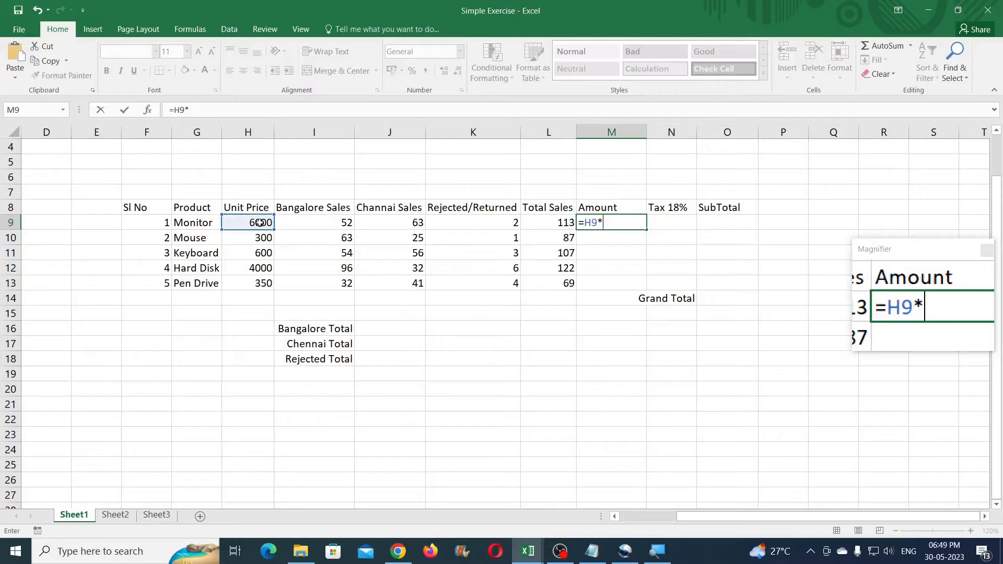
pyautogui.click(559, 219)
pyautogui.press('Return')
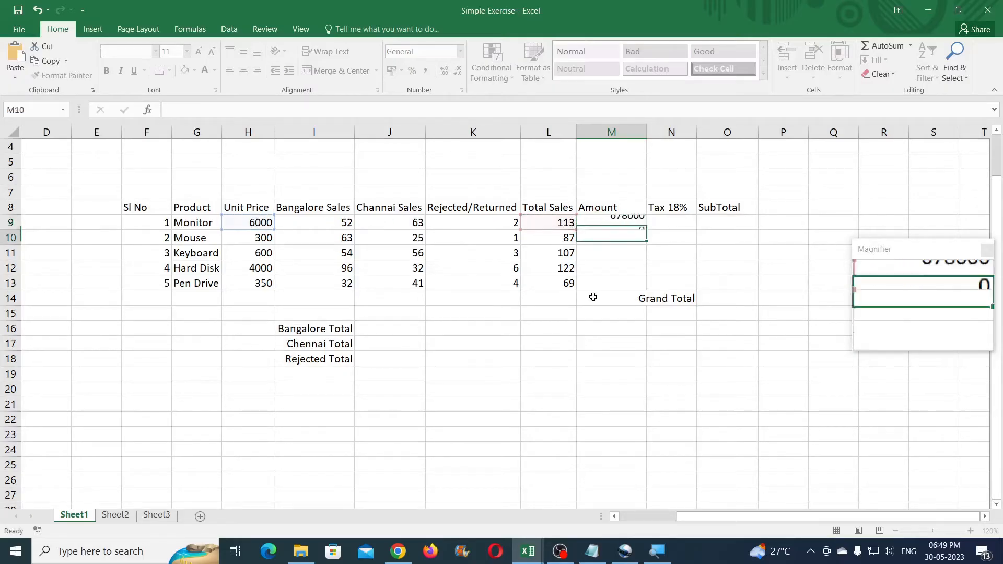
# Rename the Total Sales heading in L8 to Total Qty
pyautogui.click(543, 209)
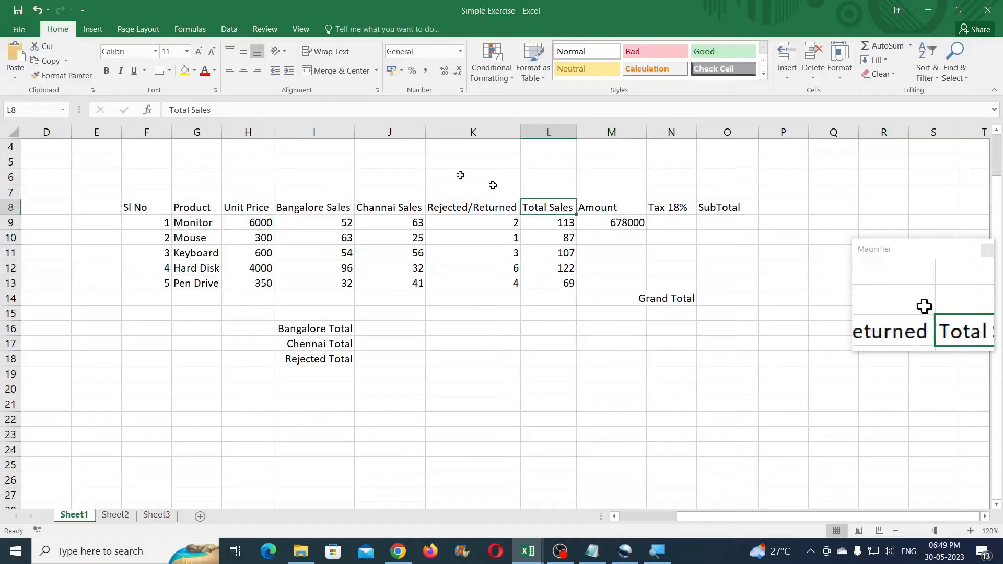
pyautogui.moveTo(212, 110); pyautogui.dragTo(190, 109)
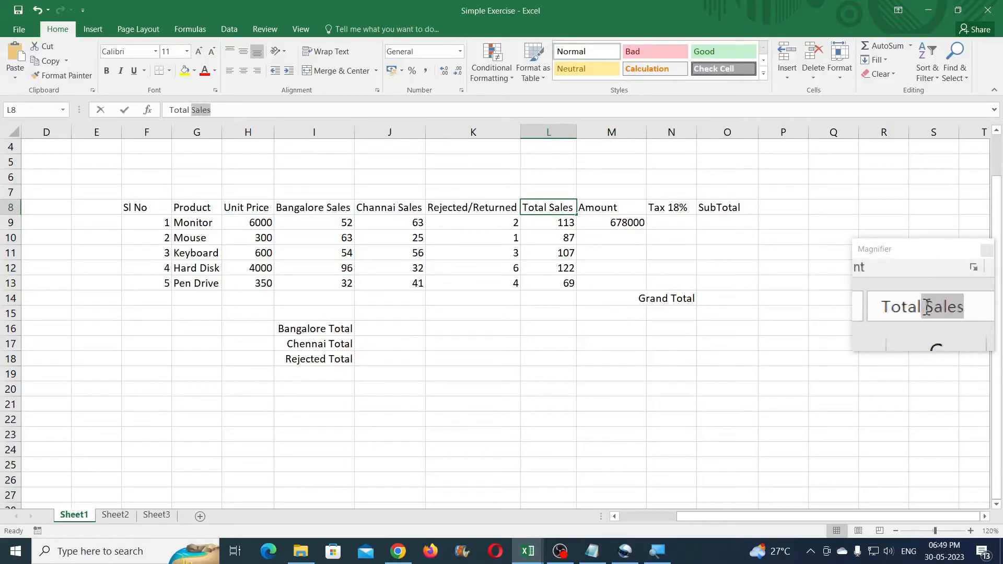
pyautogui.write('Qty')
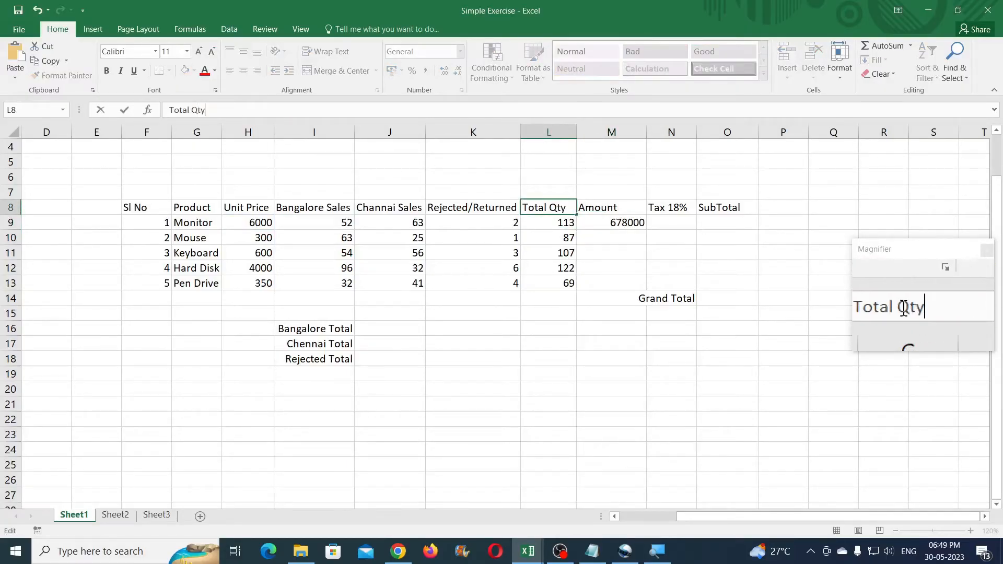
pyautogui.press('Return')
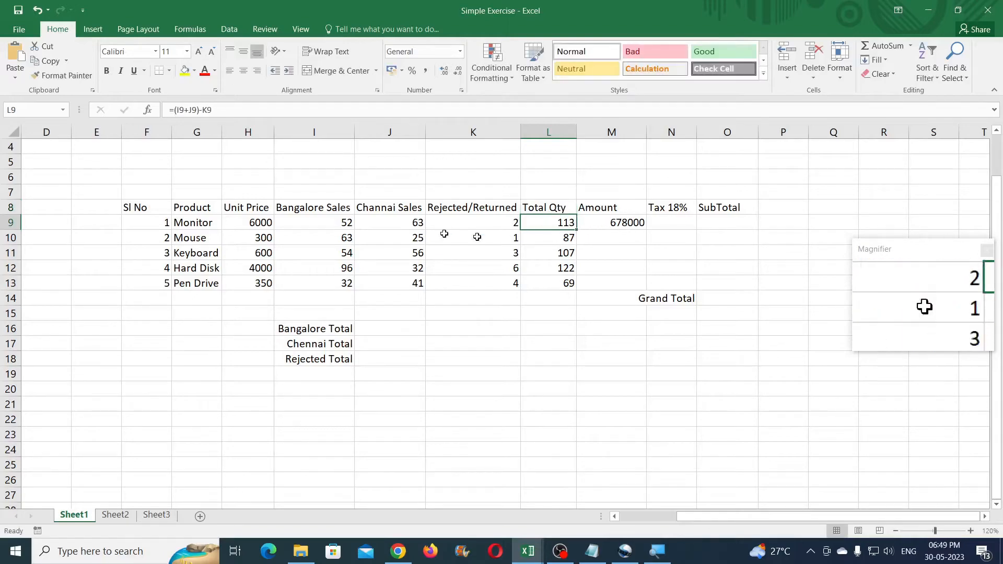
# Fill the Amount formula in M9 down to M13 for the remaining products
pyautogui.click(631, 221)
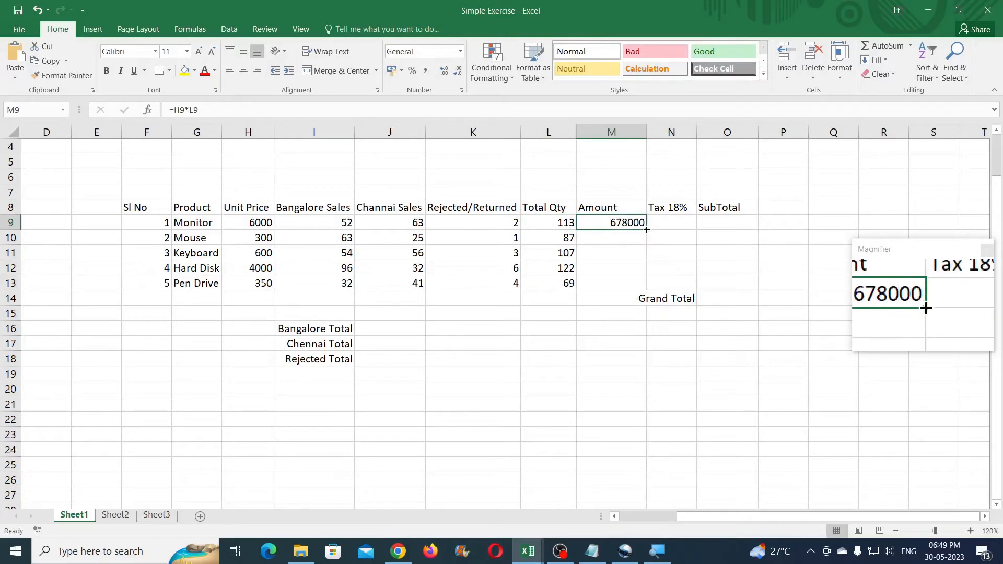
pyautogui.moveTo(646, 229); pyautogui.dragTo(641, 287)
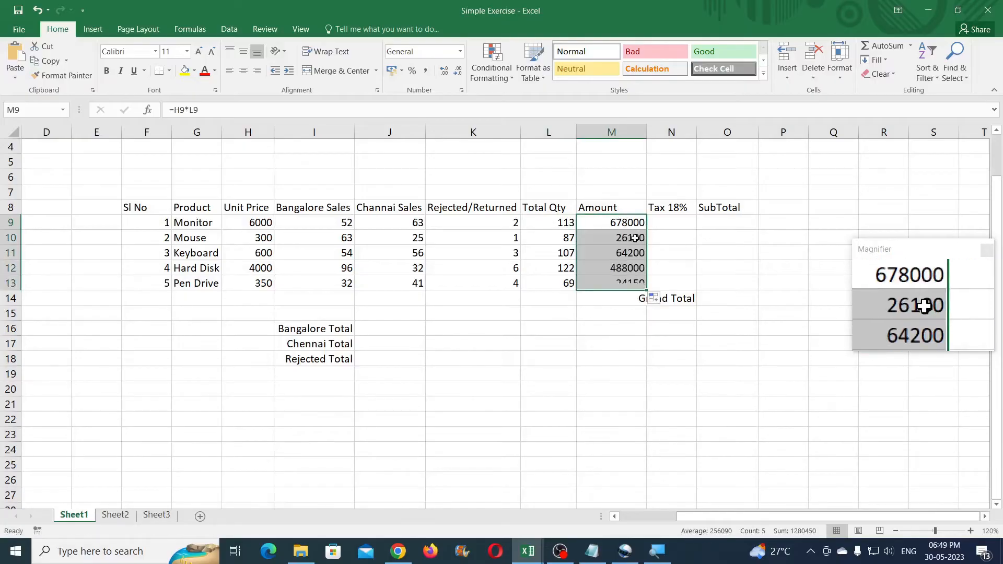
# Calculate the 18% tax on the Amount in N9 with =M9*18% and fill the formula down to N13
pyautogui.click(672, 224)
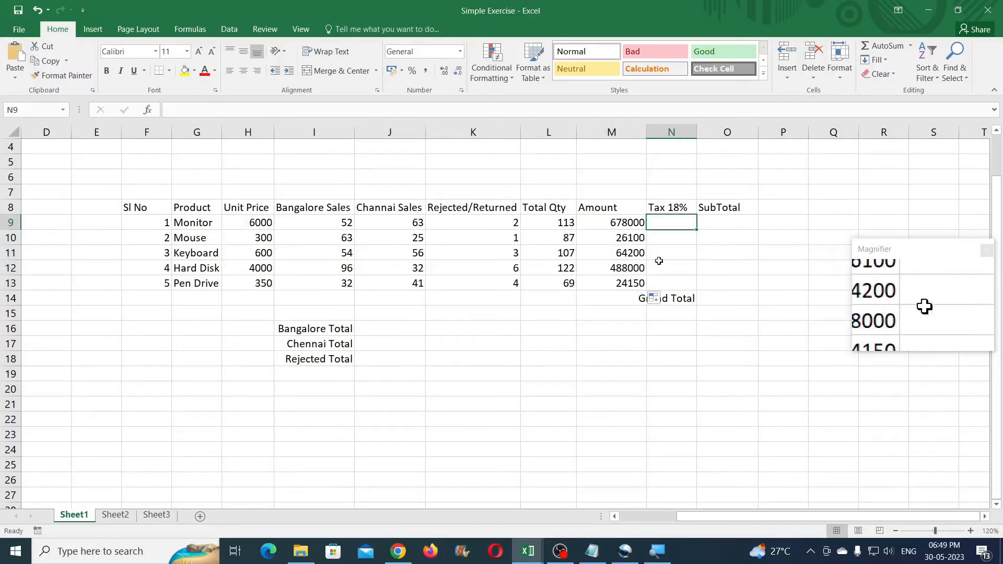
pyautogui.write('=')
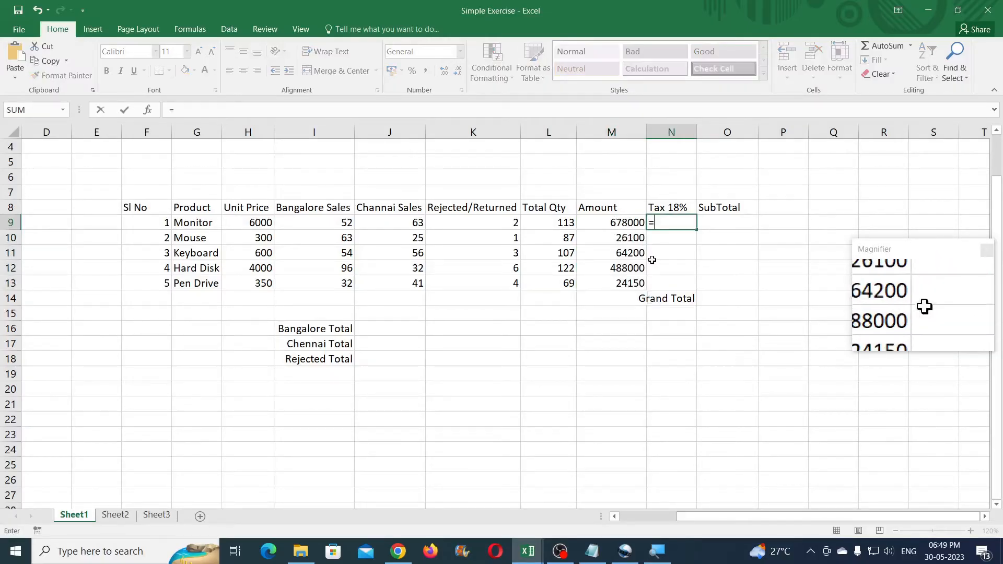
pyautogui.click(624, 220)
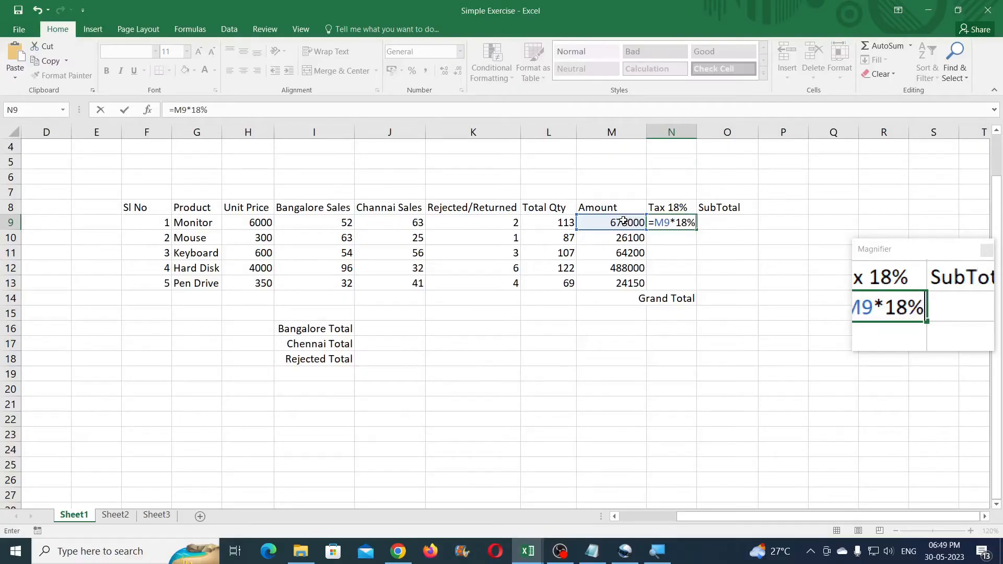
pyautogui.press('Return')
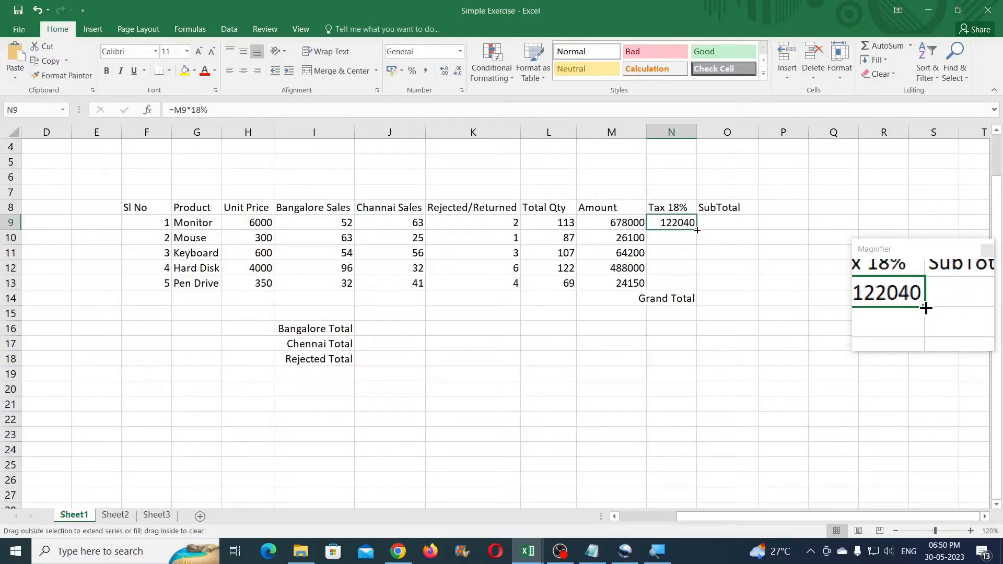
pyautogui.moveTo(690, 290); pyautogui.dragTo(689, 282)
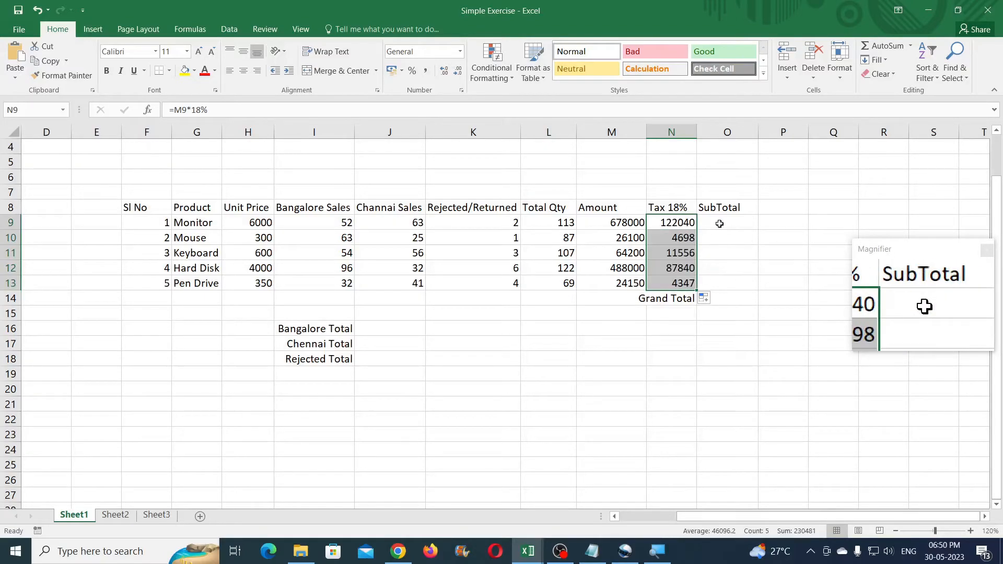
# Calculate the SubTotal in O9 as amount plus tax with =M9+N9 and fill the formula down to O13
pyautogui.click(720, 224)
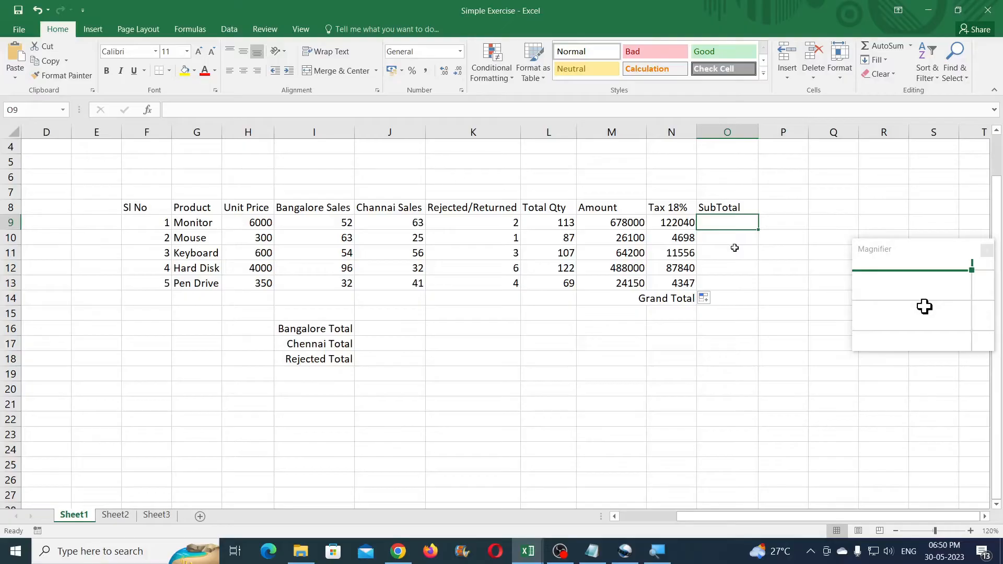
pyautogui.write('=')
pyautogui.click(629, 222)
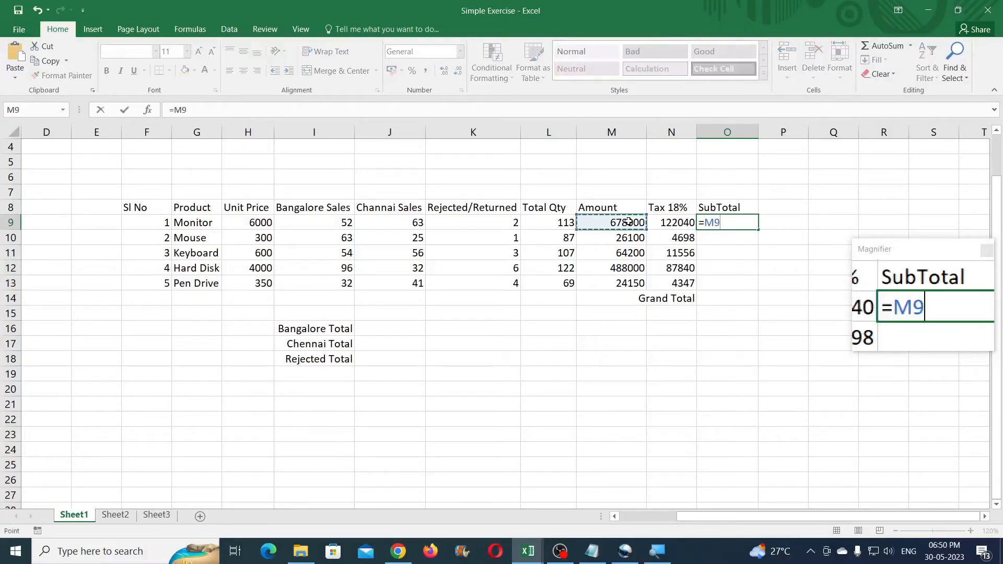
pyautogui.click(658, 223)
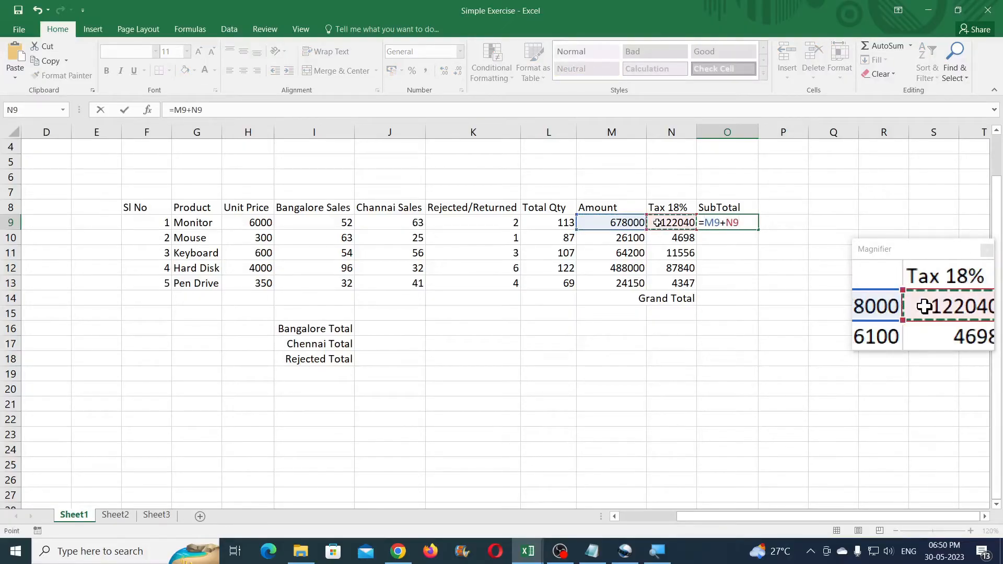
pyautogui.press('Return')
pyautogui.click(750, 224)
pyautogui.moveTo(759, 230); pyautogui.dragTo(754, 292)
# Compute the Grand Total in O14 with AutoSum over O9:O13 and make M14:O14 bold
pyautogui.click(709, 302)
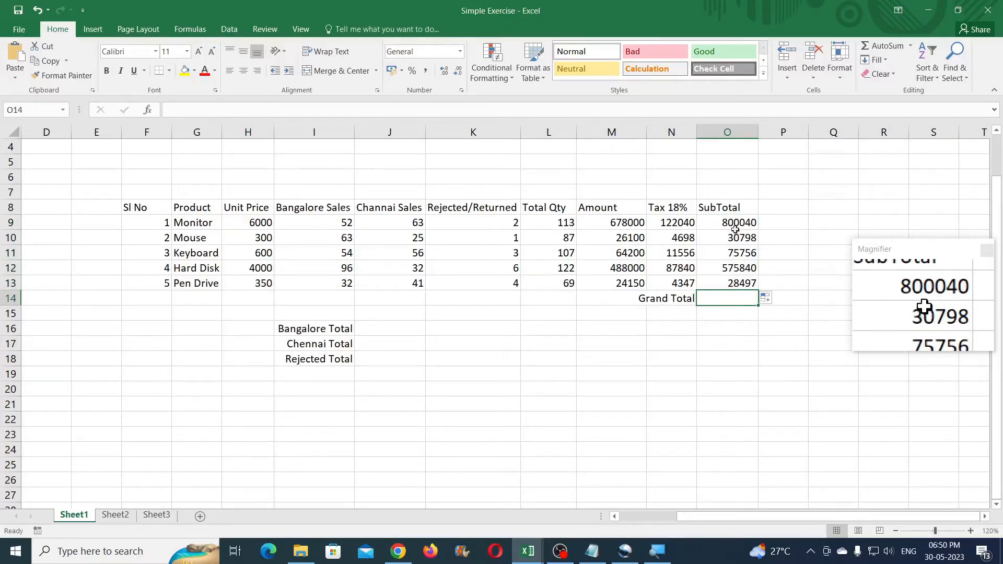
pyautogui.moveTo(739, 223); pyautogui.dragTo(714, 297)
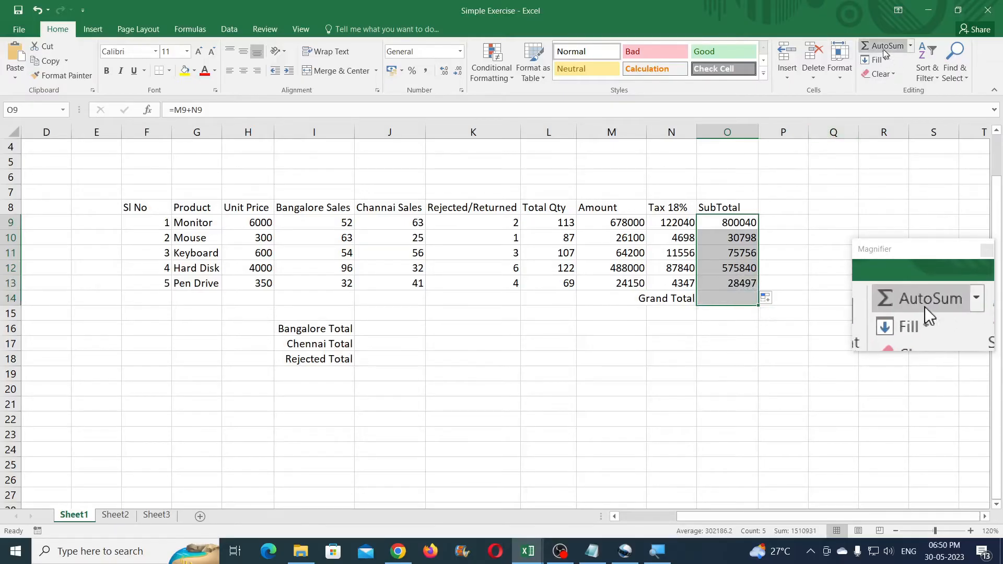
pyautogui.click(884, 48)
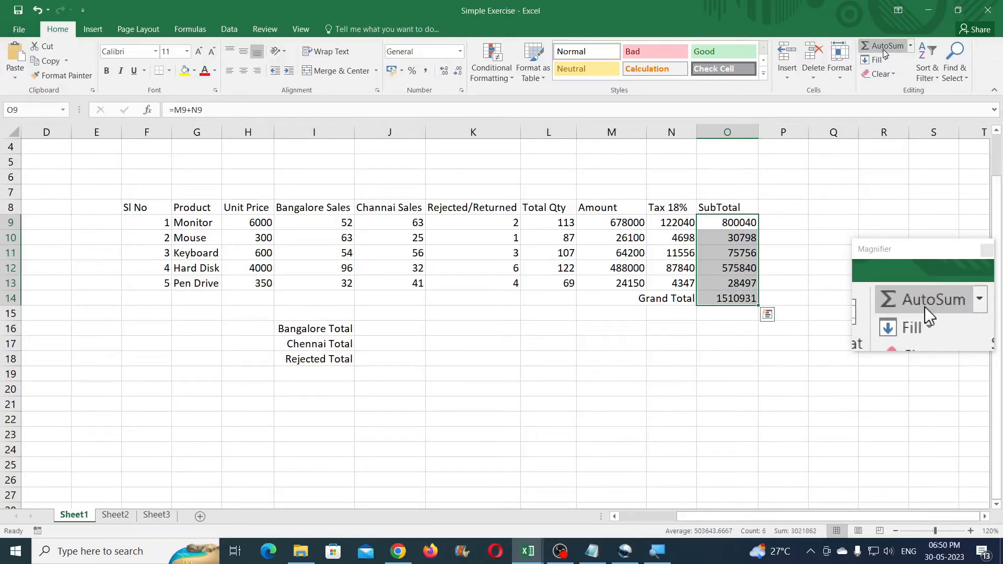
pyautogui.click(734, 299)
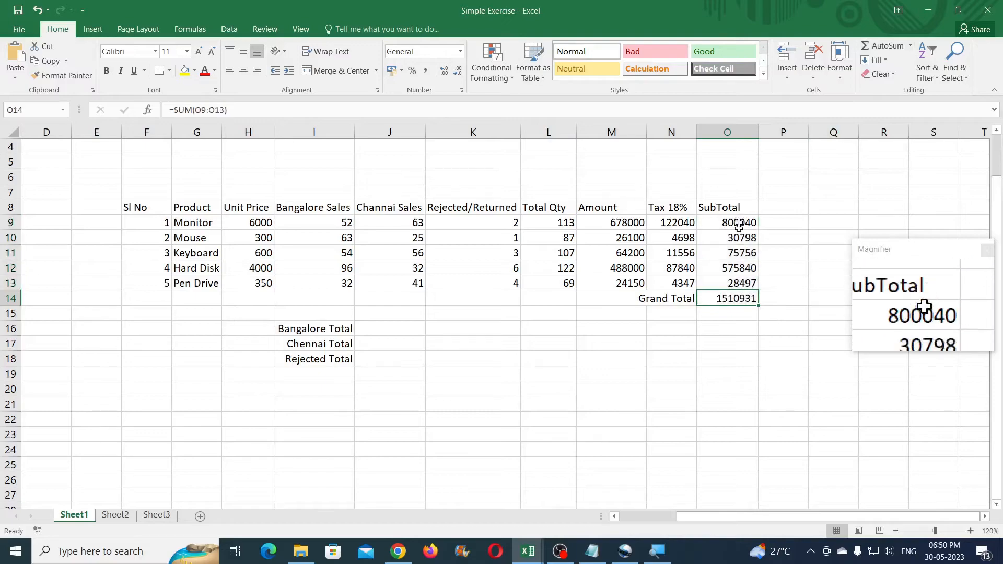
pyautogui.moveTo(643, 300); pyautogui.dragTo(732, 299)
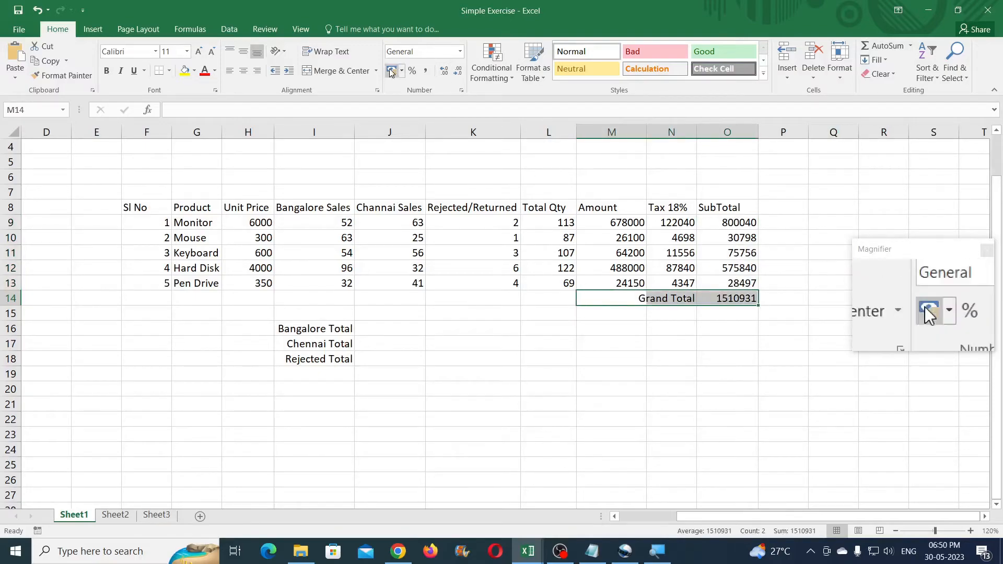
pyautogui.click(108, 70)
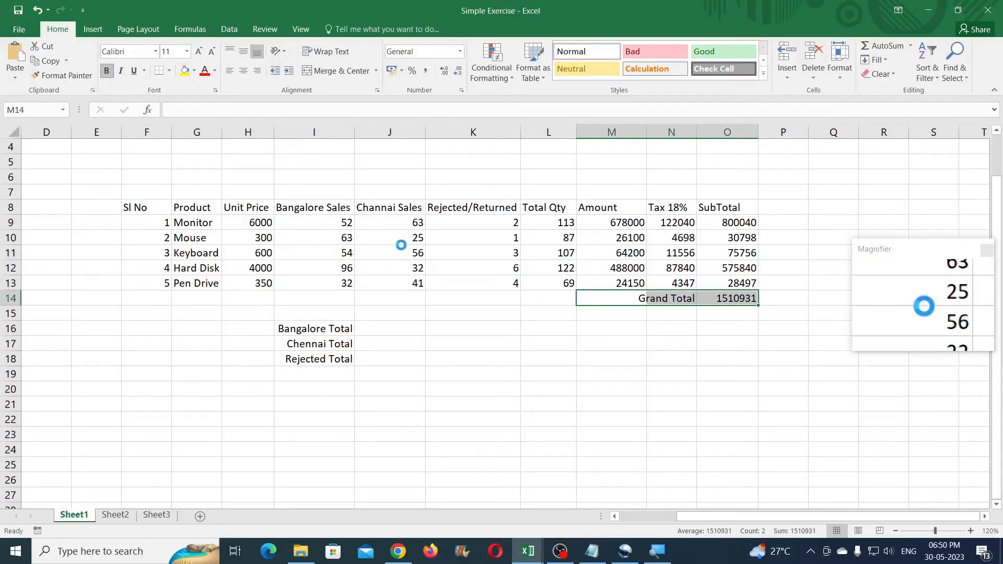
# Calculate the Bangalore Total in J16 by summing the Bangalore sales with =SUM(I9:I13)
pyautogui.click(372, 332)
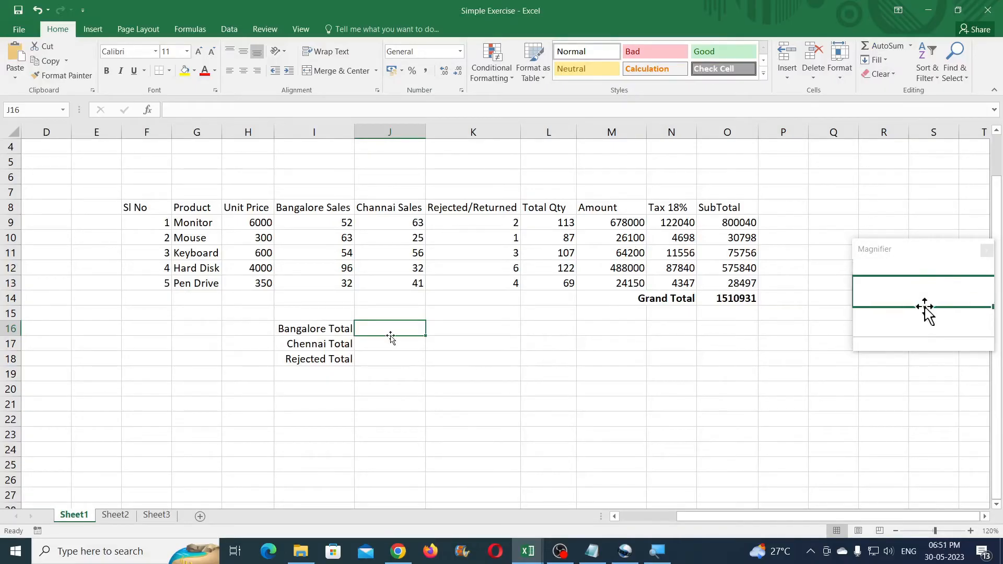
pyautogui.click(884, 46)
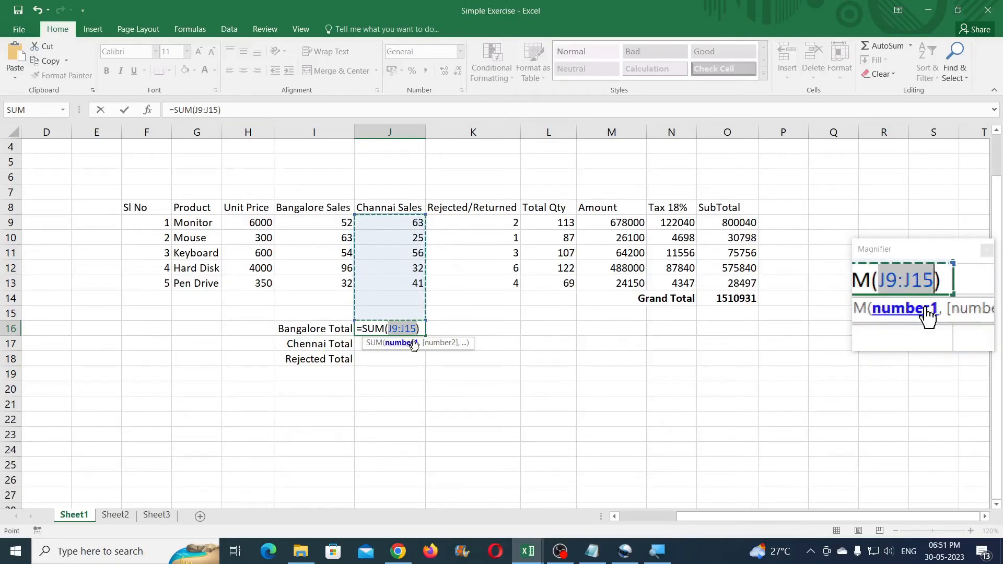
pyautogui.moveTo(346, 222); pyautogui.dragTo(341, 280)
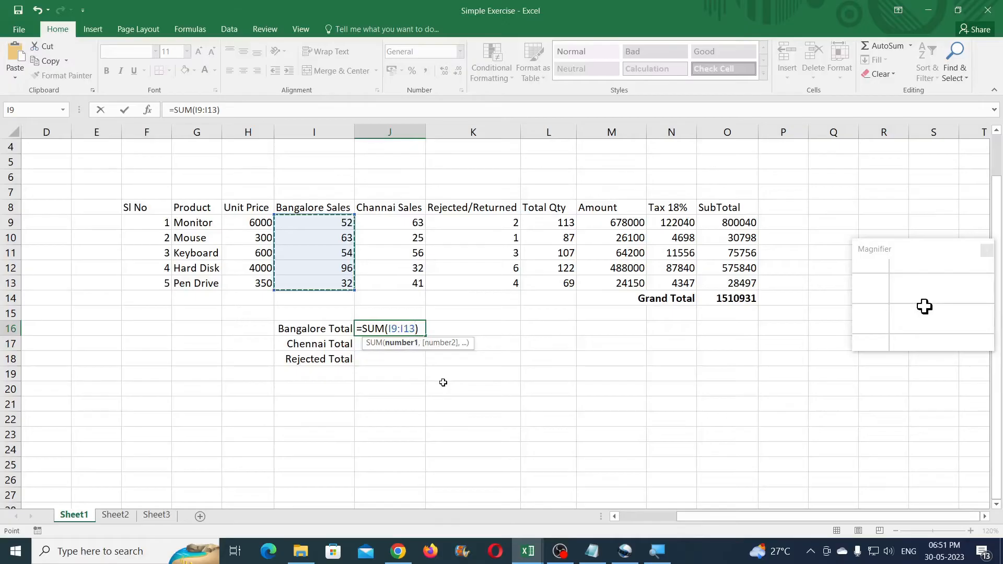
pyautogui.press('Return')
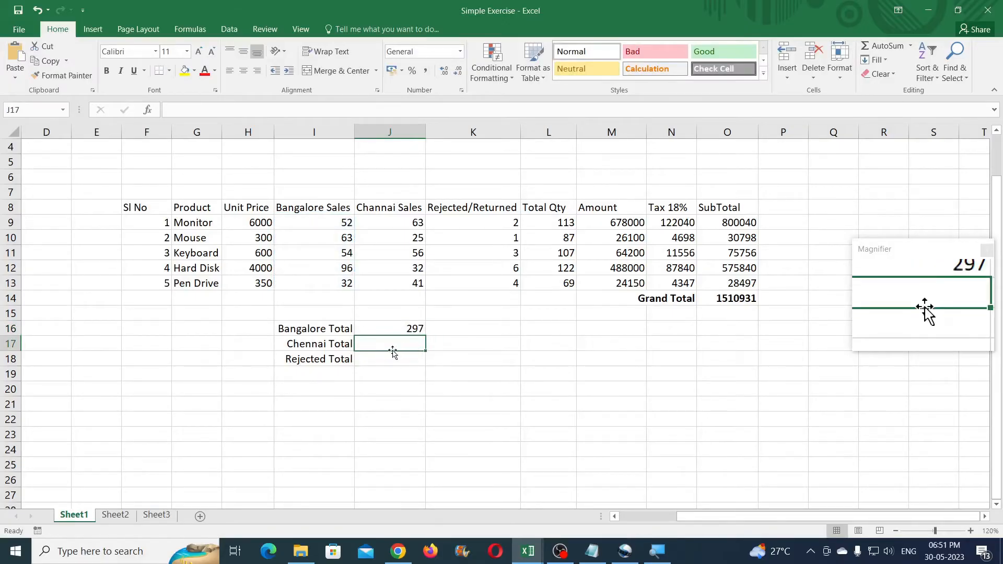
# Calculate the Chennai Total in J17 by summing the Channai Sales column with =SUM(J9:J13)
pyautogui.click(885, 50)
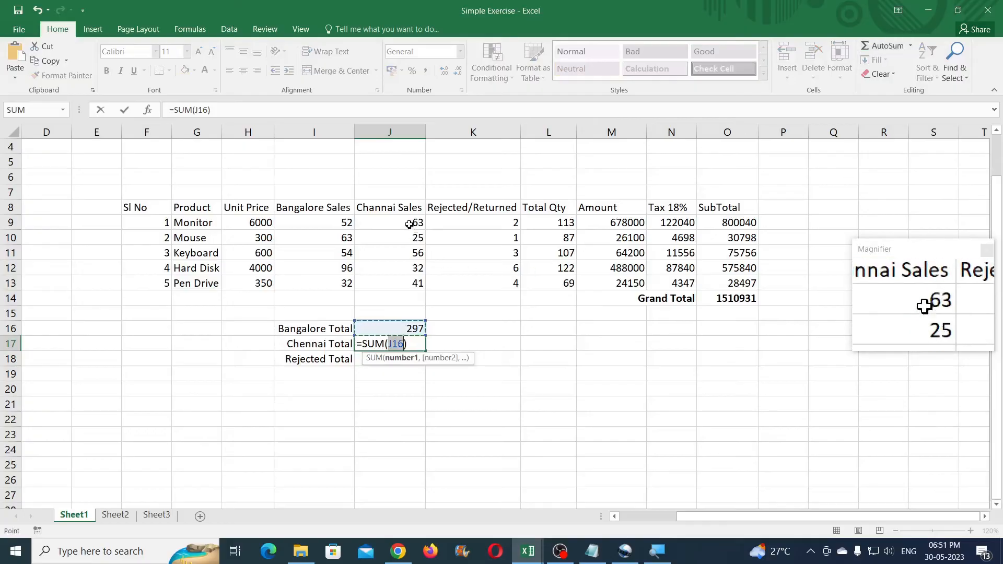
pyautogui.moveTo(410, 223); pyautogui.dragTo(409, 283)
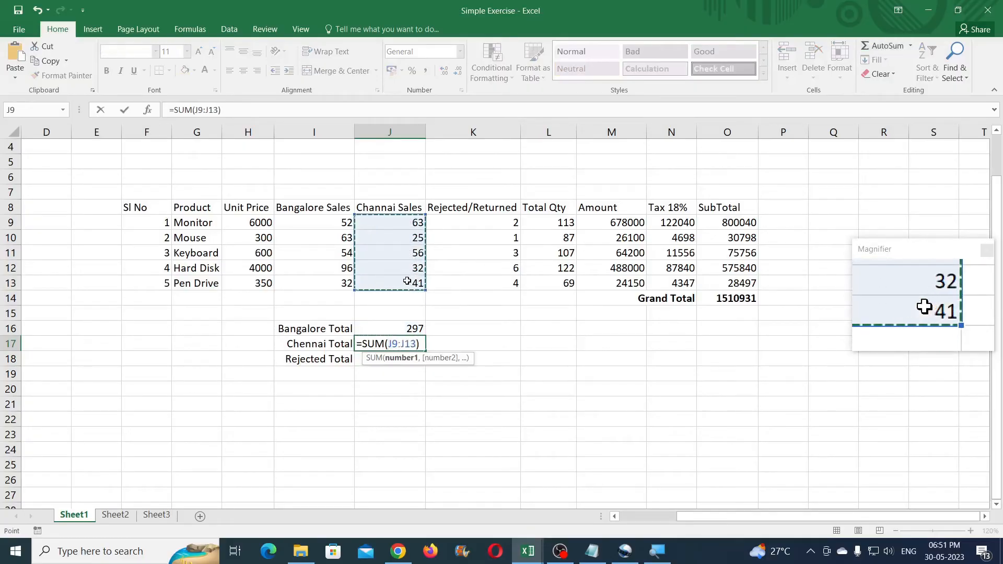
pyautogui.press('Return')
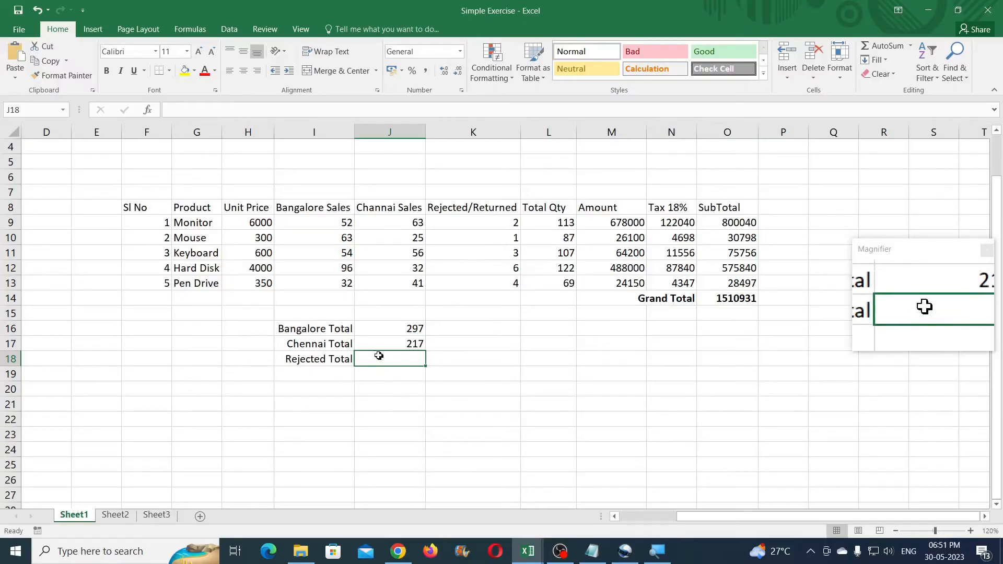
# Calculate the Rejected Total in J18 by summing the Rejected/Returned column with =SUM(K9:K13)
pyautogui.click(887, 46)
pyautogui.moveTo(491, 222); pyautogui.dragTo(492, 283)
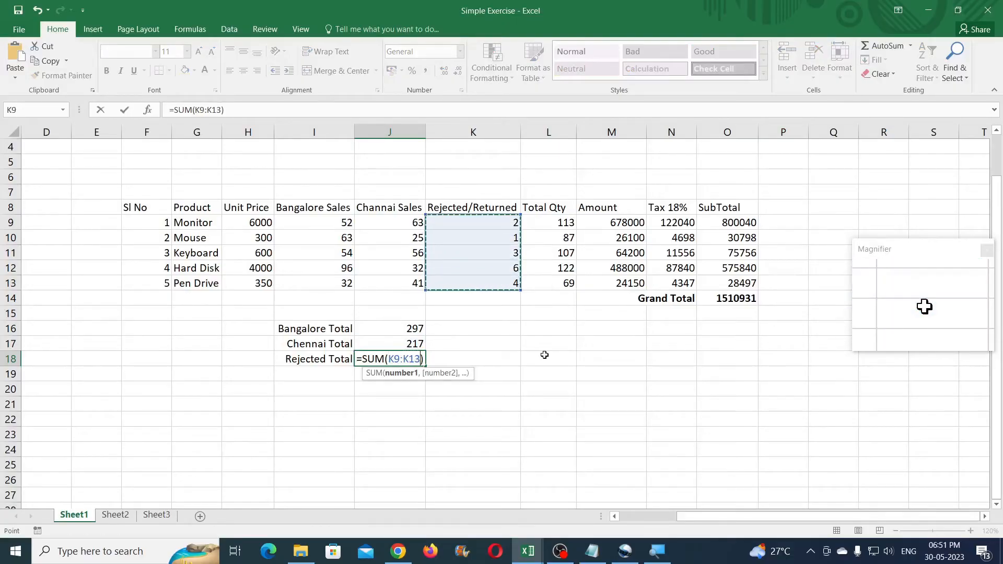
pyautogui.press('Return')
pyautogui.click(370, 405)
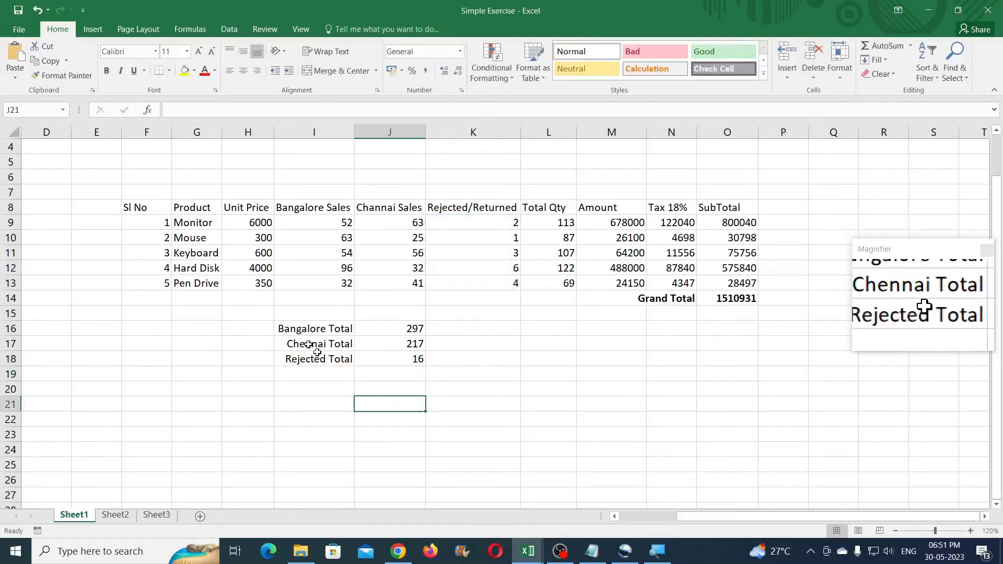
# Make the Bangalore, Chennai and Rejected total labels and values in I16:J18 bold
pyautogui.moveTo(292, 329); pyautogui.dragTo(400, 356)
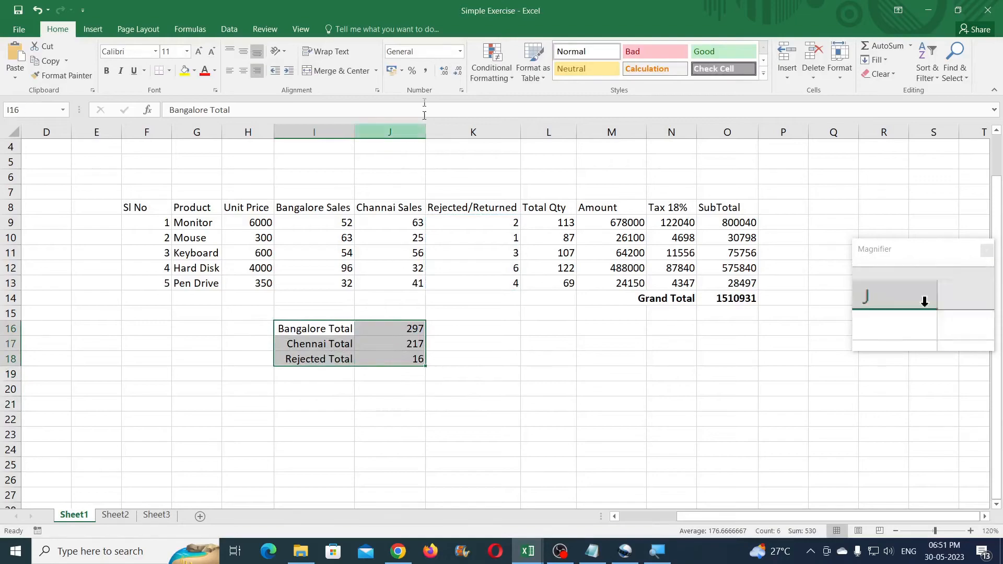
pyautogui.click(107, 70)
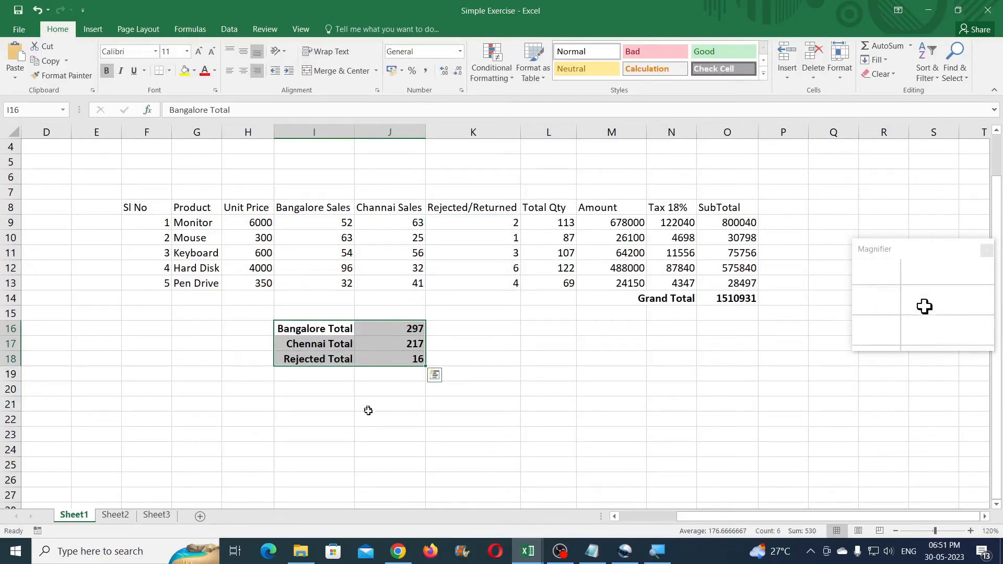
pyautogui.click(358, 402)
# Make the table headings in F8:O8 bold and center them horizontally
pyautogui.moveTo(134, 207); pyautogui.dragTo(728, 205)
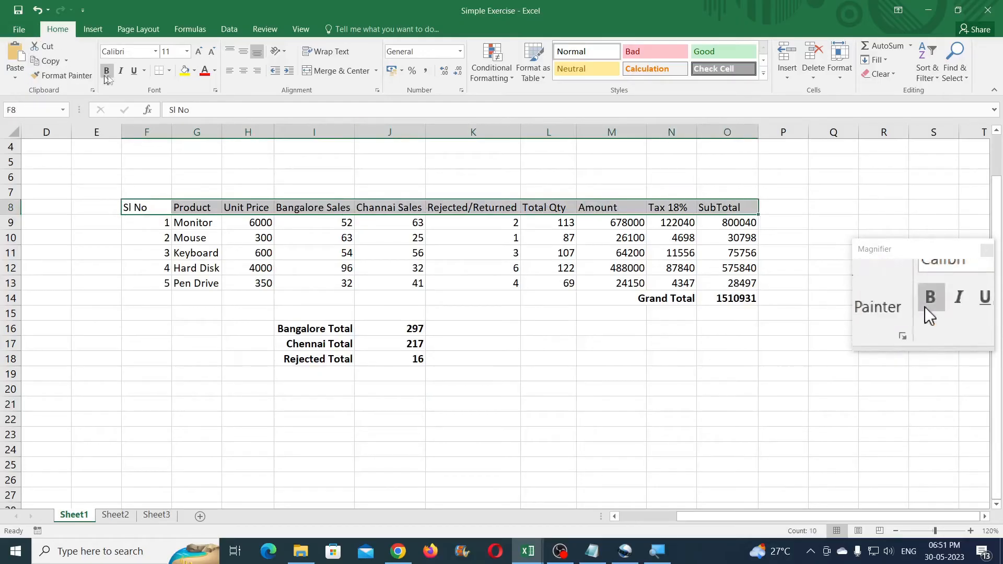
pyautogui.click(108, 72)
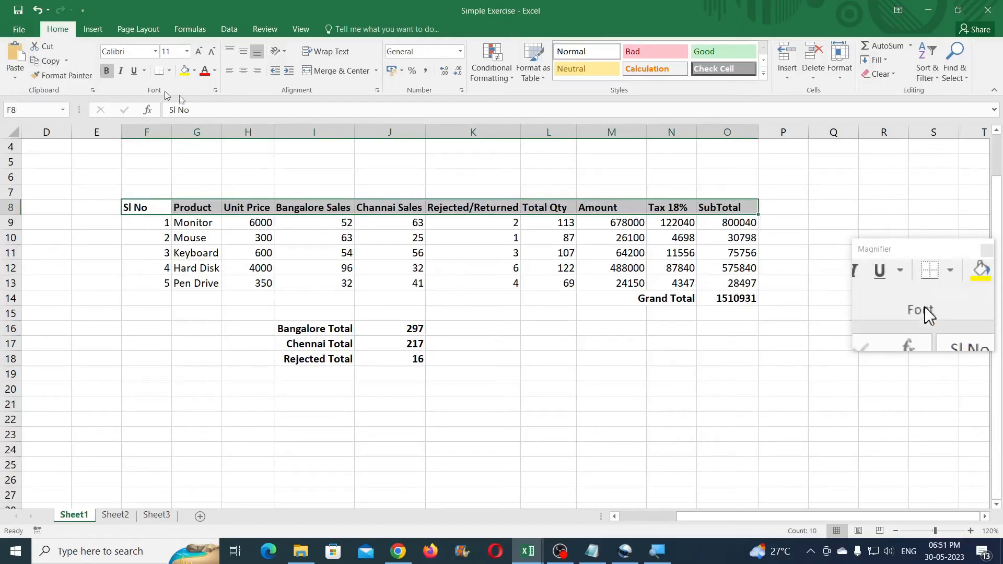
pyautogui.click(244, 71)
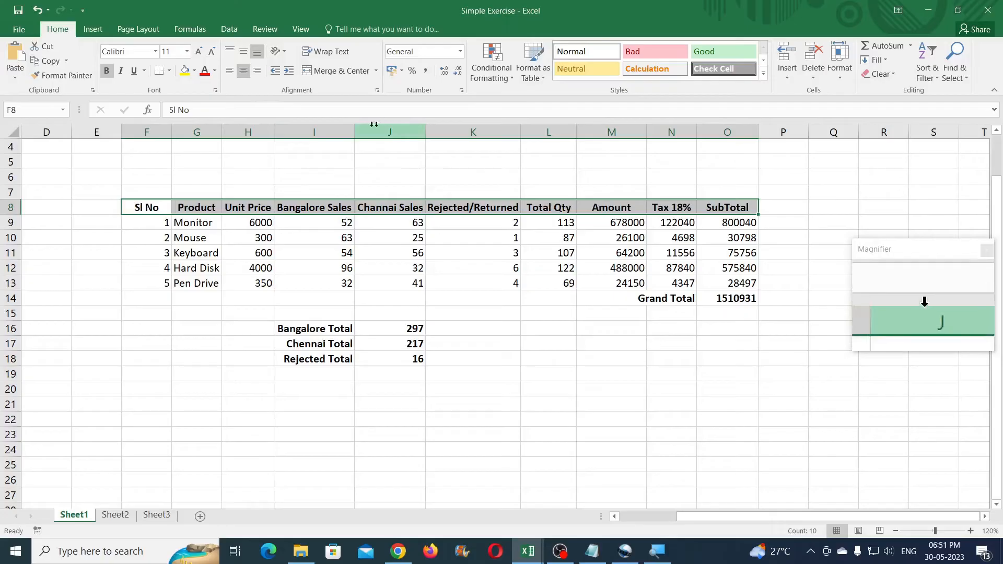
# Give the heading row F8:O8 a dark green fill and white text
pyautogui.click(194, 71)
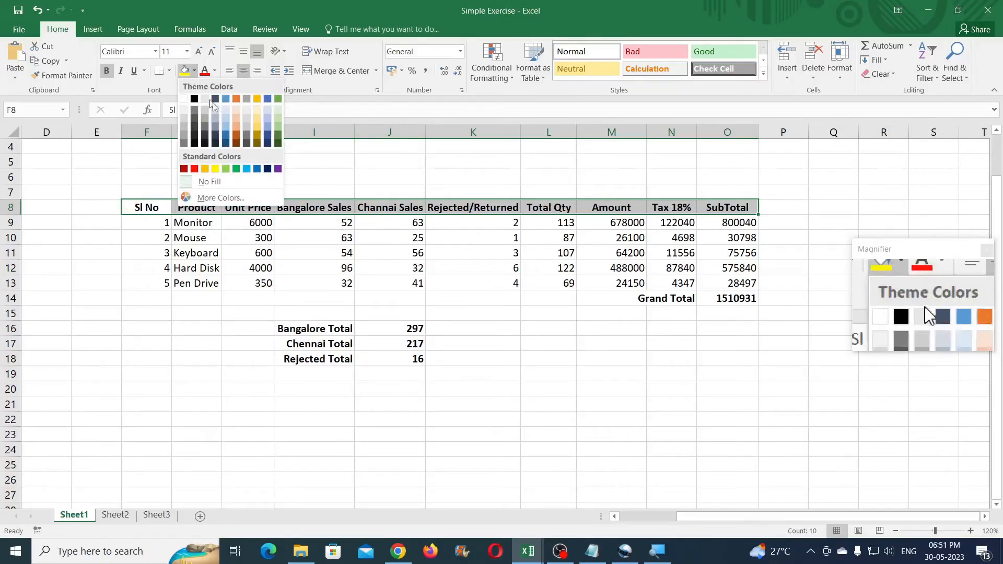
pyautogui.click(279, 144)
pyautogui.click(215, 72)
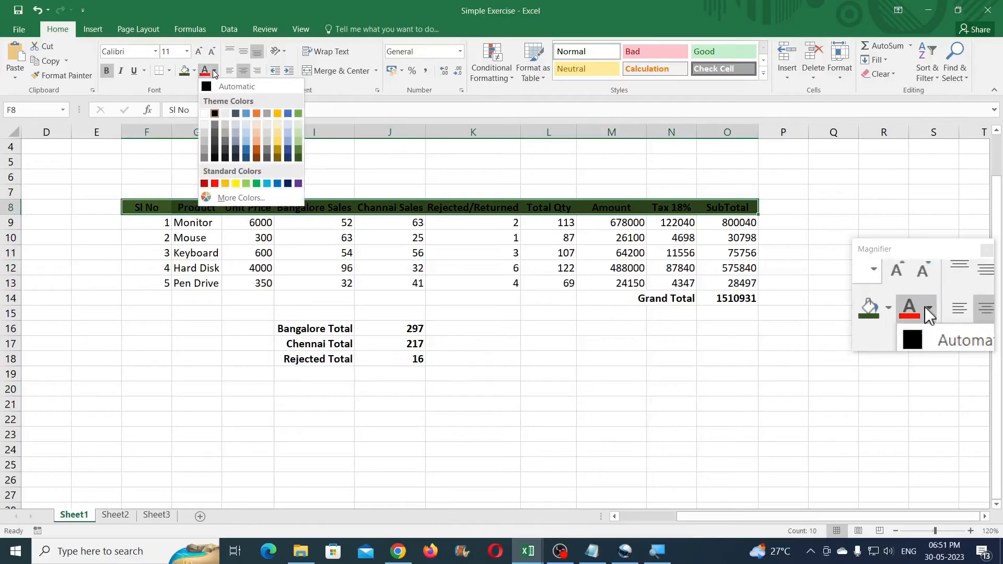
pyautogui.click(204, 114)
pyautogui.click(197, 296)
# Try to apply All Borders to the sales table range F8:O14
pyautogui.moveTo(139, 207); pyautogui.dragTo(731, 296)
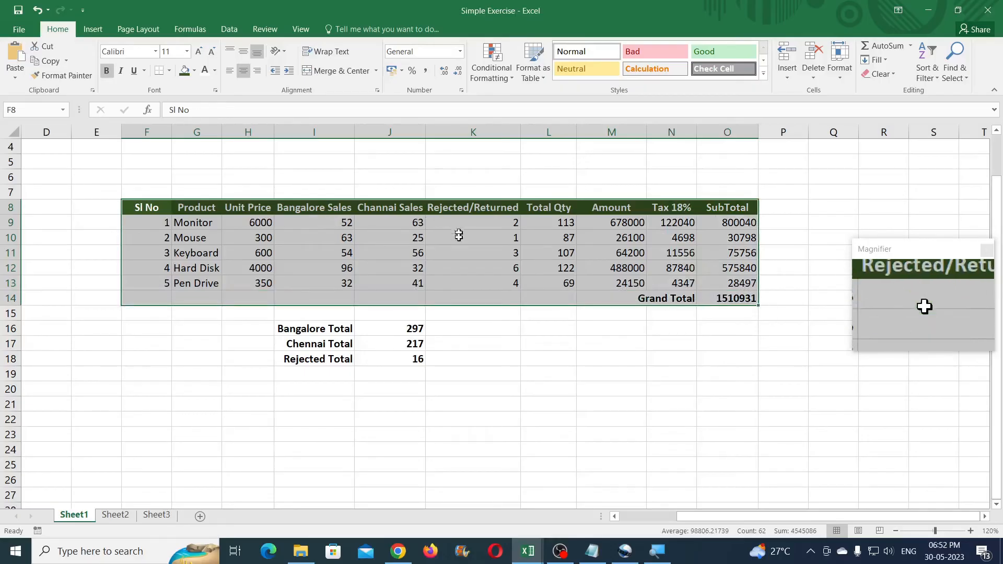
pyautogui.click(169, 74)
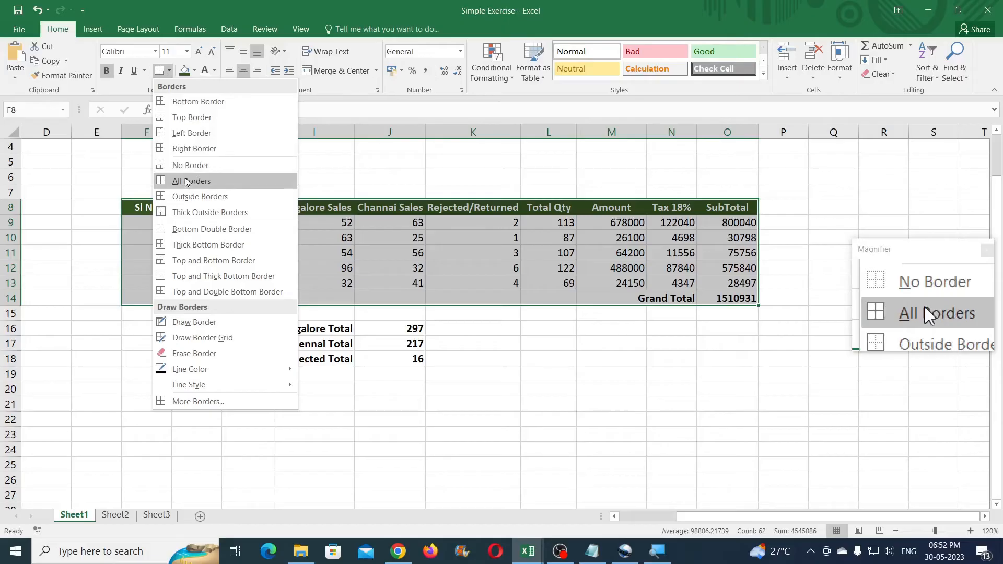
pyautogui.click(363, 172)
pyautogui.click(366, 176)
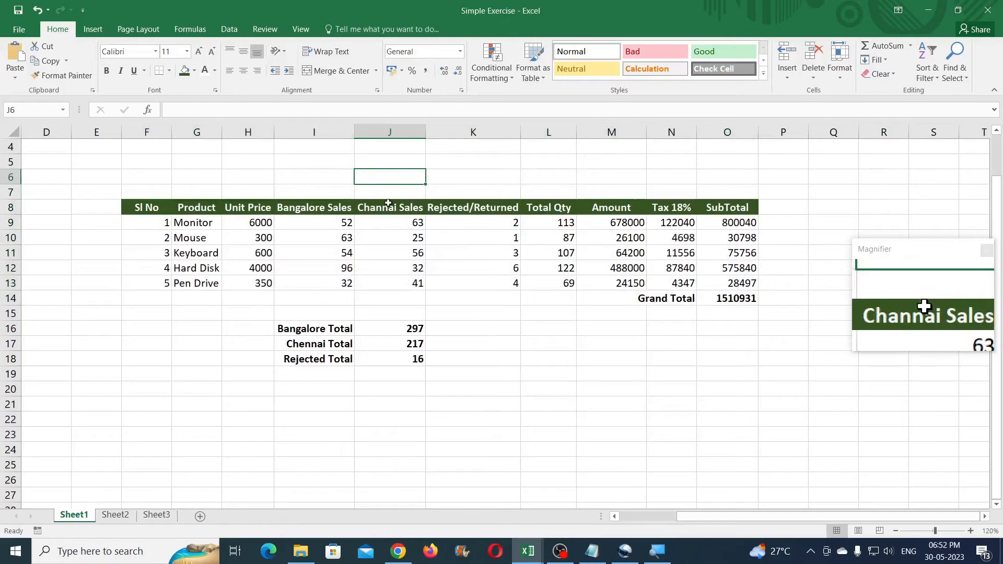
# Preview how the sales sheet prints without cell borders, and return to the worksheet
pyautogui.click(18, 30)
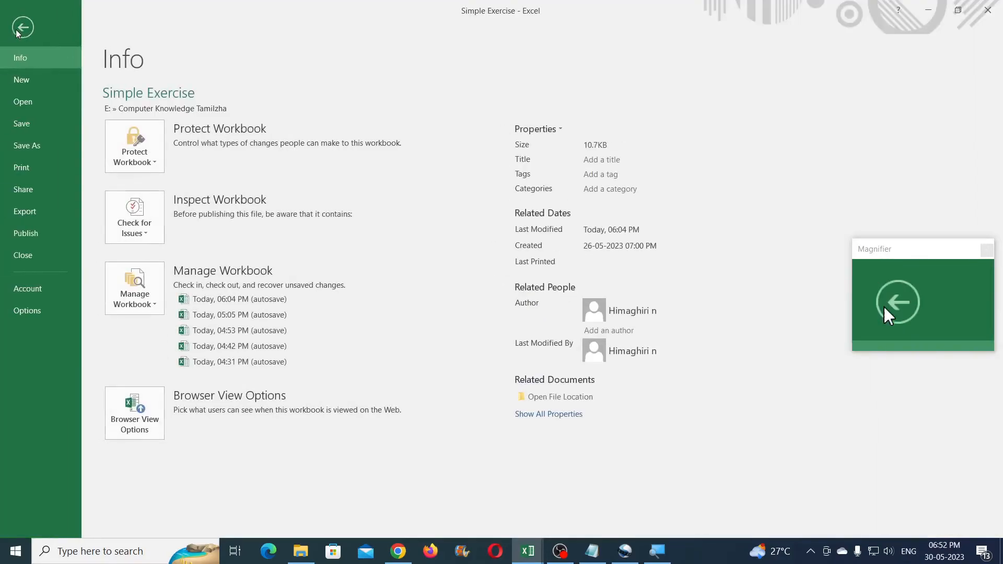
pyautogui.click(21, 167)
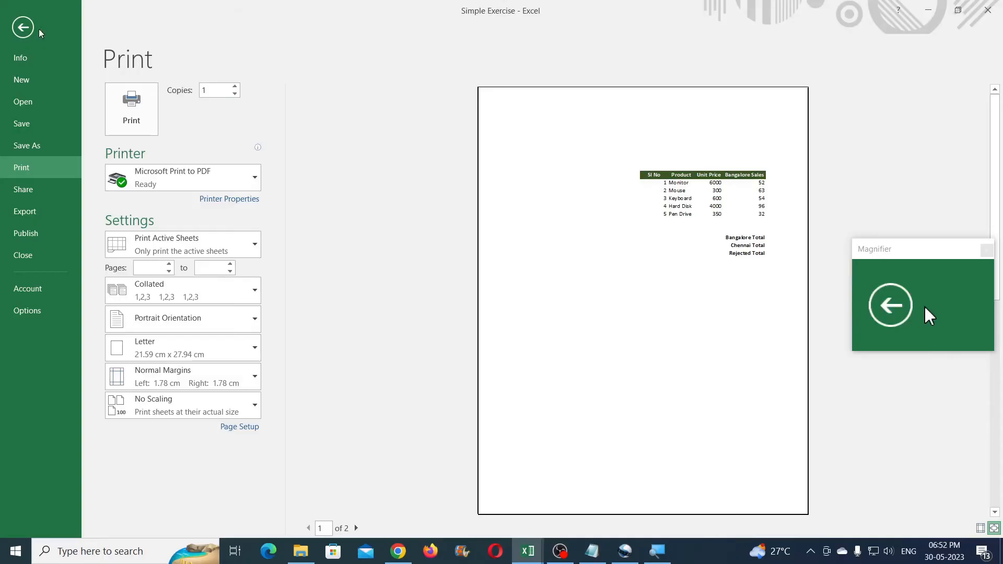
pyautogui.click(23, 27)
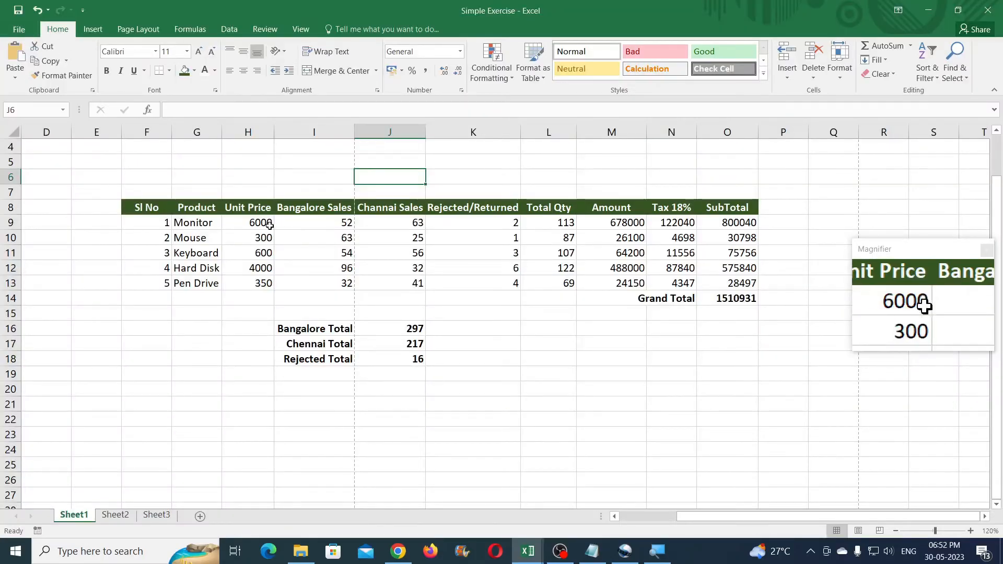
# Apply All Borders to the sales table range F8:O14
pyautogui.moveTo(151, 208); pyautogui.dragTo(721, 299)
pyautogui.click(169, 70)
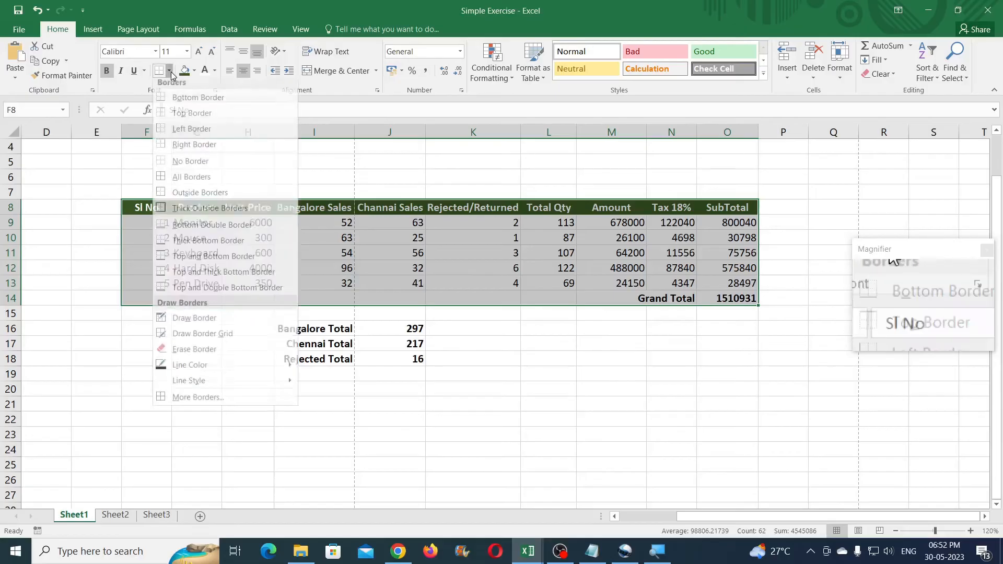
pyautogui.click(180, 181)
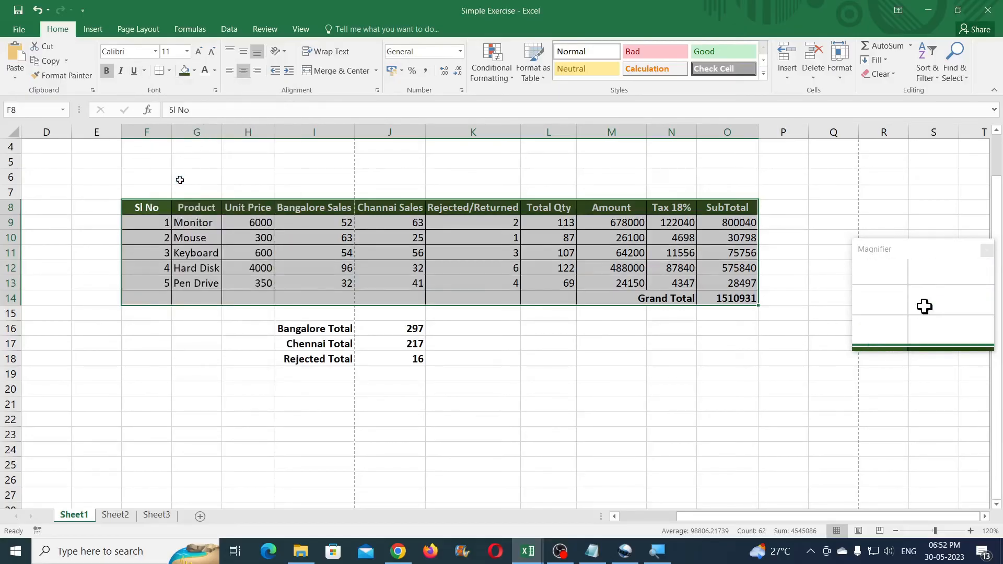
pyautogui.click(194, 171)
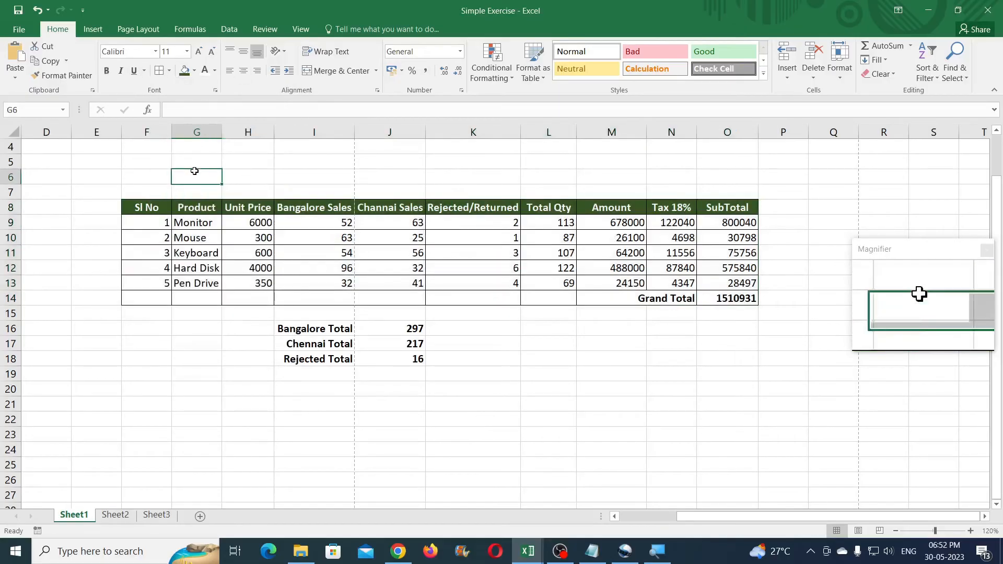
# Check the bordered sales table in the print preview and return to the worksheet
pyautogui.click(33, 34)
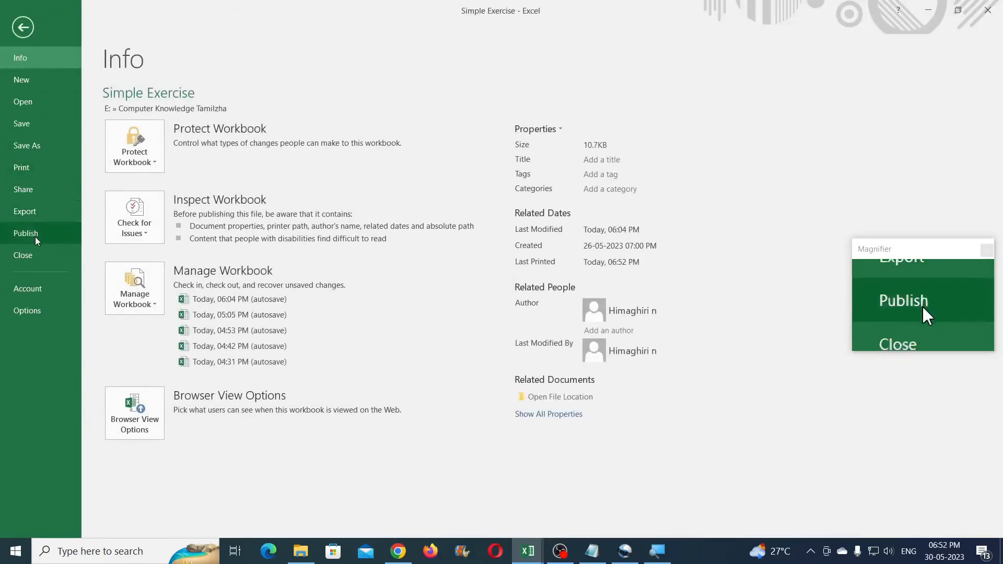
pyautogui.click(32, 173)
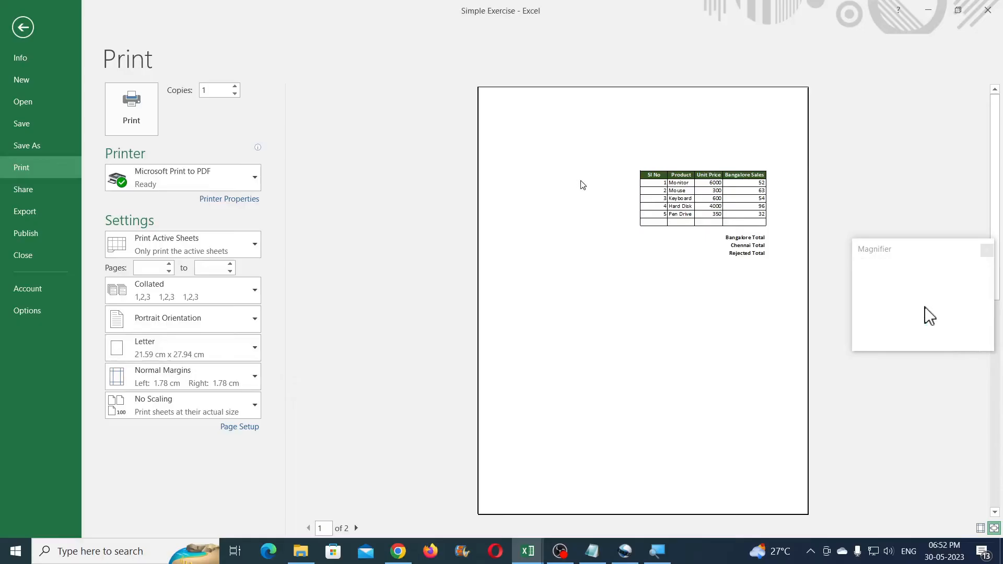
pyautogui.click(23, 32)
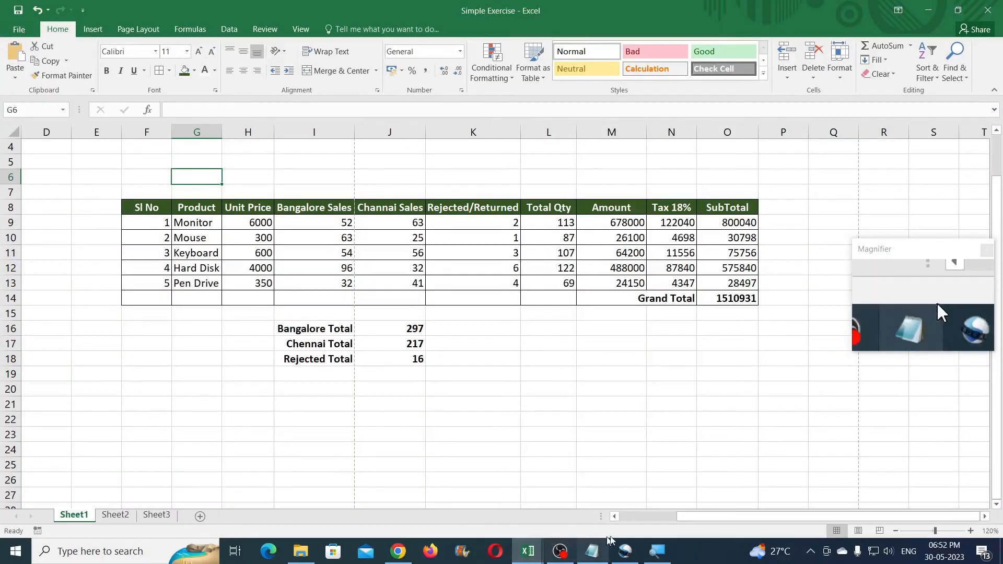
# Delete the empty columns A to E before the sales table
pyautogui.click(616, 516)
pyautogui.click(617, 517)
pyautogui.moveTo(244, 135)
pyautogui.mouseDown()
pyautogui.moveTo(197, 134)
pyautogui.moveTo(236, 134)
pyautogui.mouseUp()
pyautogui.click(234, 174)
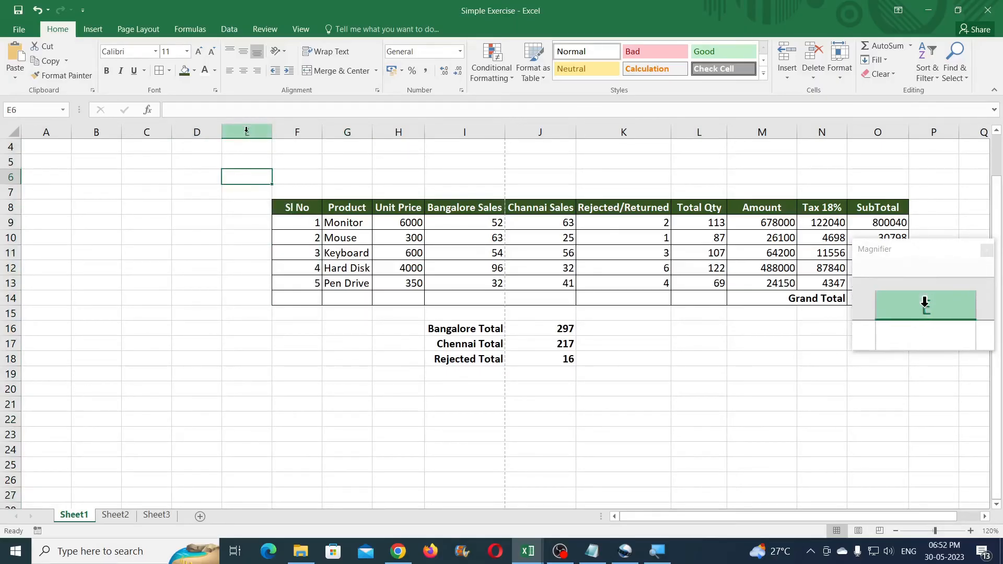
pyautogui.moveTo(247, 130); pyautogui.dragTo(46, 133)
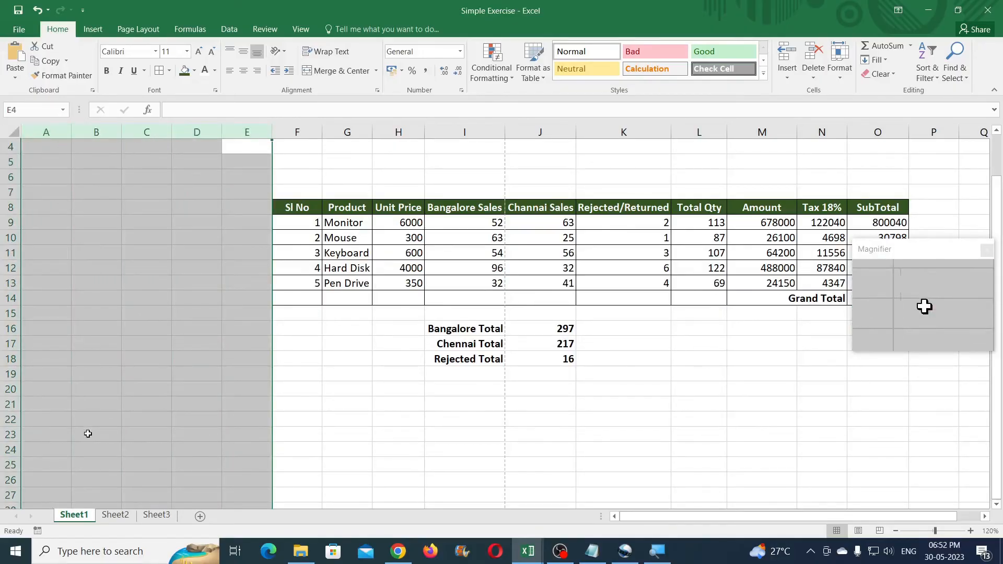
pyautogui.click(243, 128)
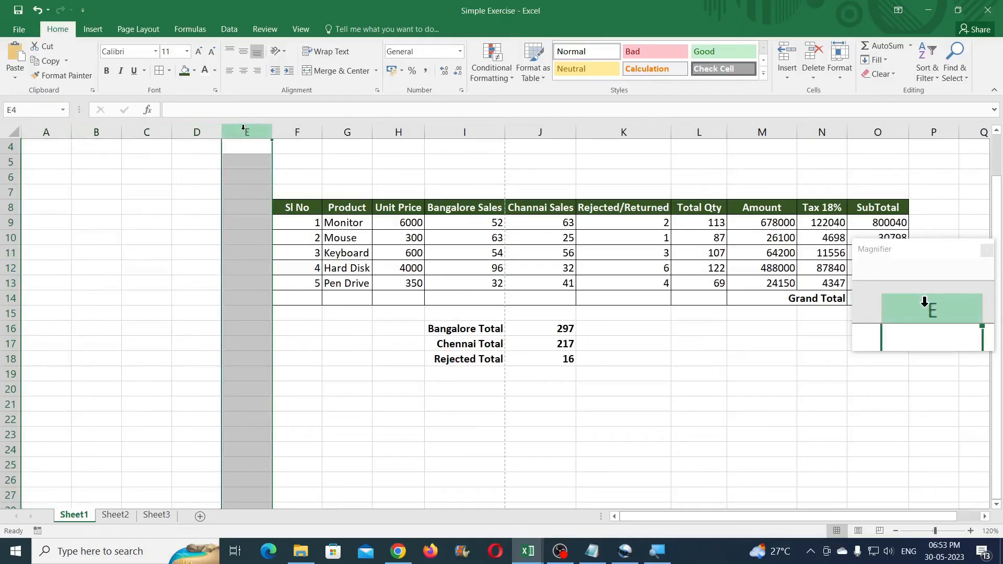
pyautogui.moveTo(246, 128); pyautogui.dragTo(45, 131)
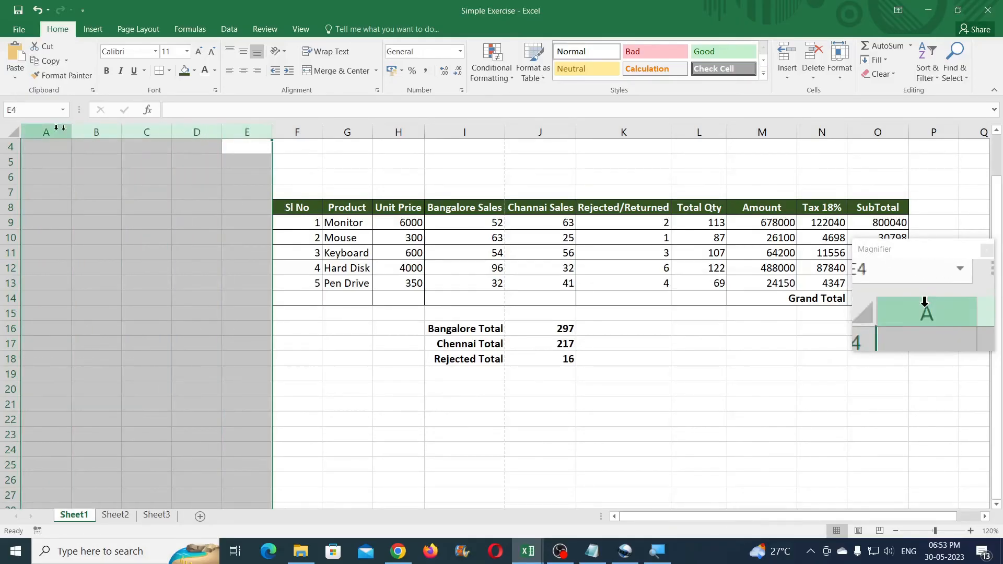
pyautogui.rightClick(105, 129)
pyautogui.click(144, 233)
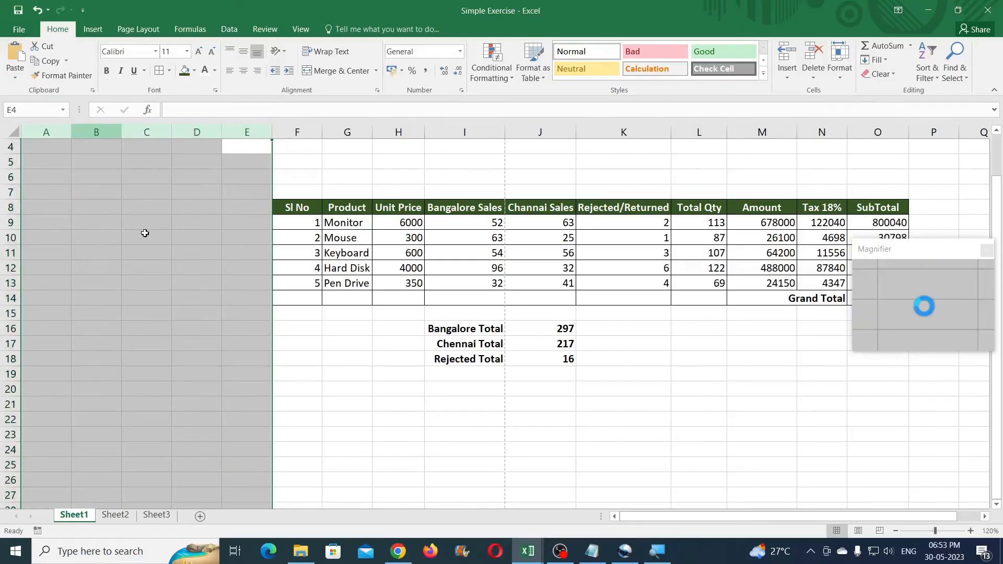
pyautogui.click(413, 344)
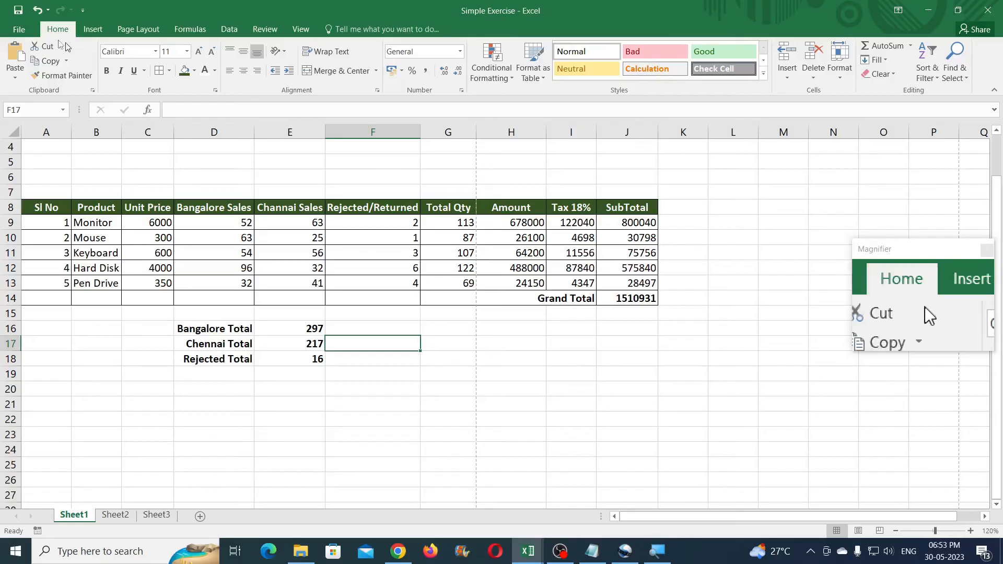
# Preview the printout to see which table columns fit on the first page, and return to the worksheet
pyautogui.click(19, 29)
pyautogui.click(39, 172)
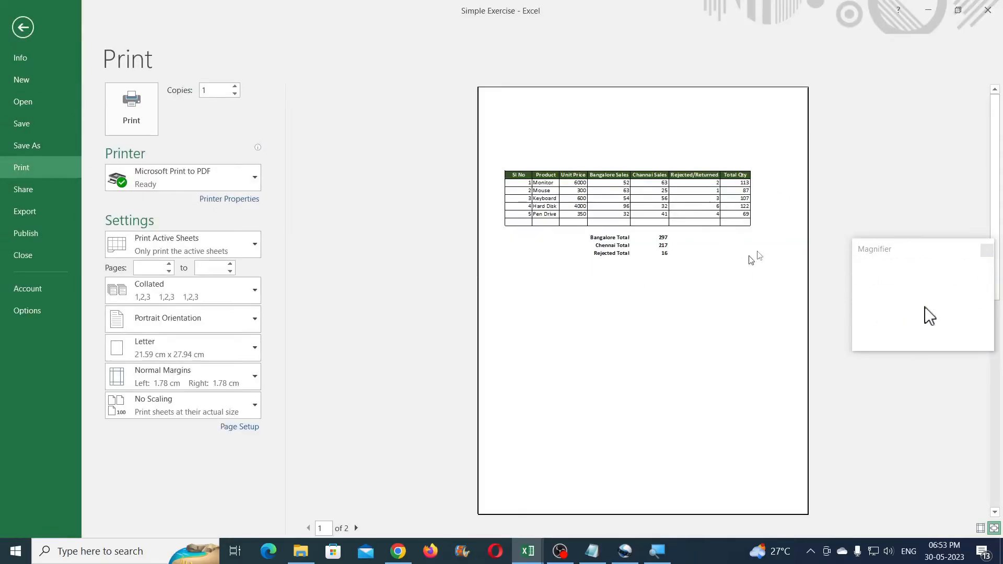
pyautogui.click(24, 27)
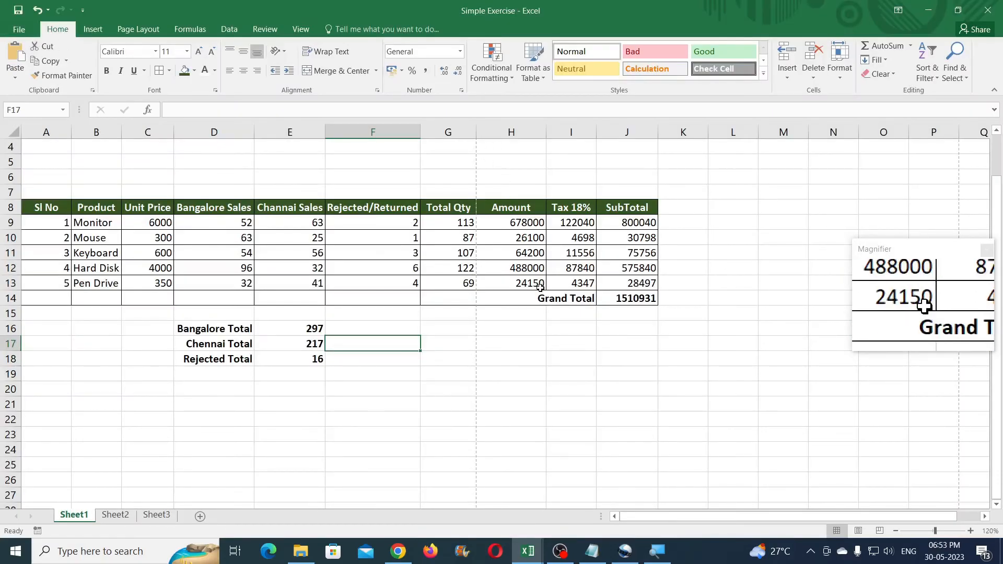
# Examine the dashed page-break lines around the sales table and across the sheet
pyautogui.scroll(-2, 464, 253)
pyautogui.scroll(-6, 464, 254)
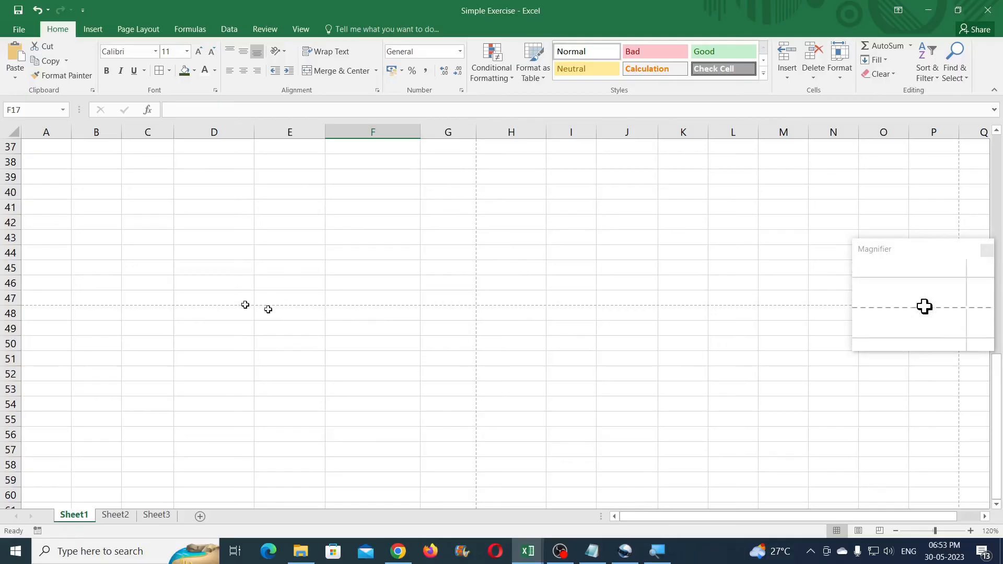
pyautogui.scroll(12, 434, 253)
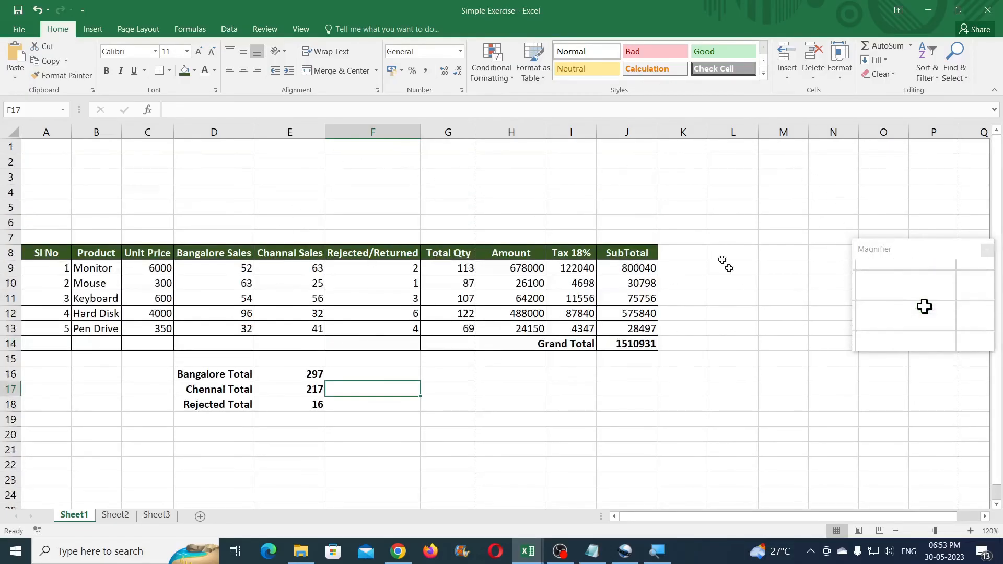
pyautogui.scroll(-5, 722, 256)
pyautogui.scroll(-4, 720, 247)
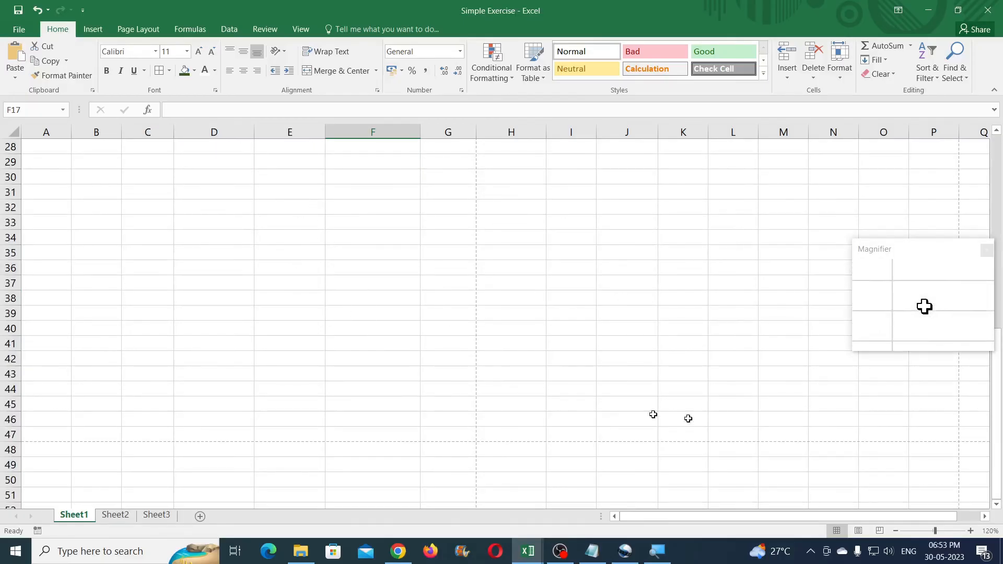
pyautogui.click(907, 531)
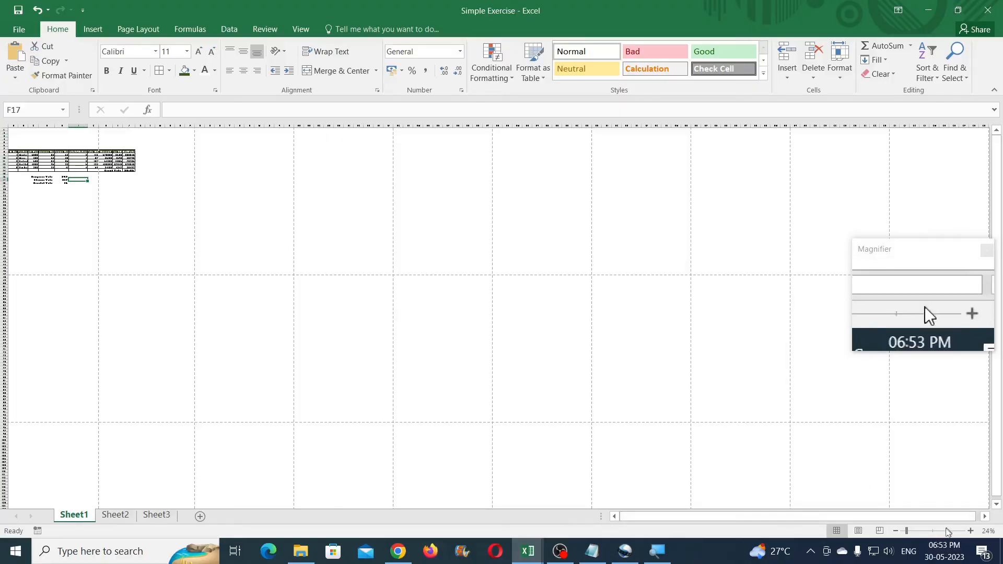
pyautogui.click(932, 532)
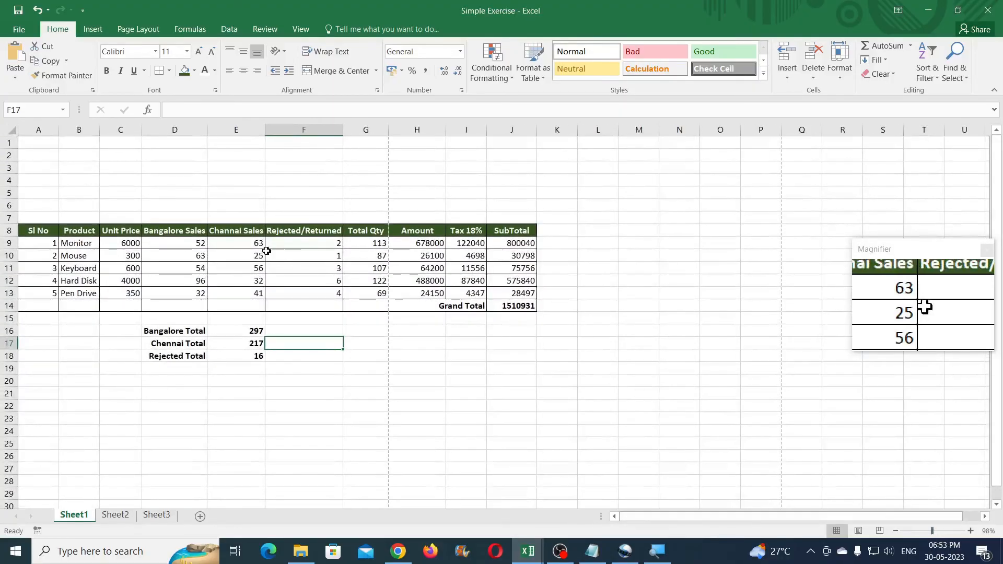
pyautogui.click(177, 154)
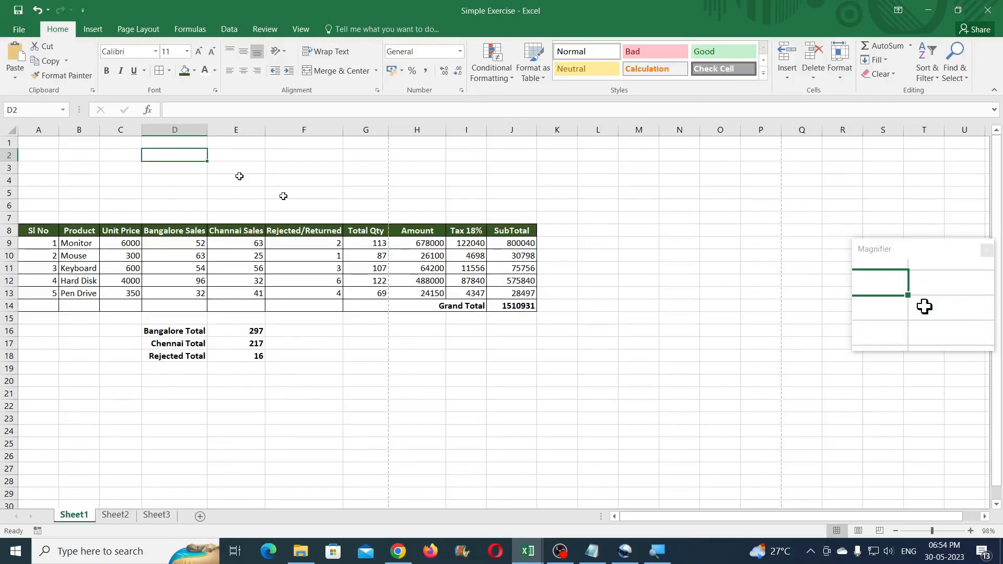
pyautogui.click(925, 531)
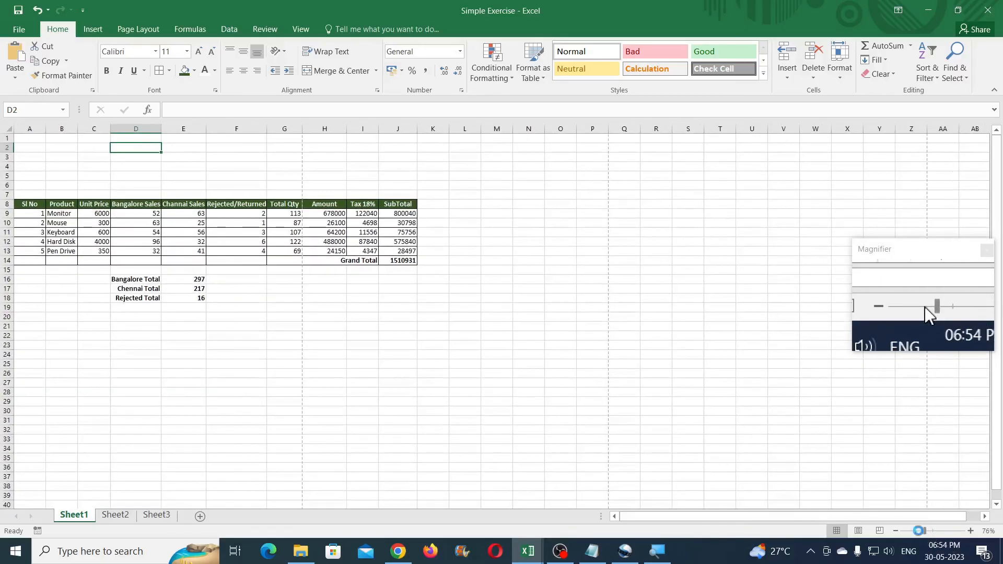
pyautogui.click(918, 531)
pyautogui.click(913, 531)
pyautogui.click(909, 531)
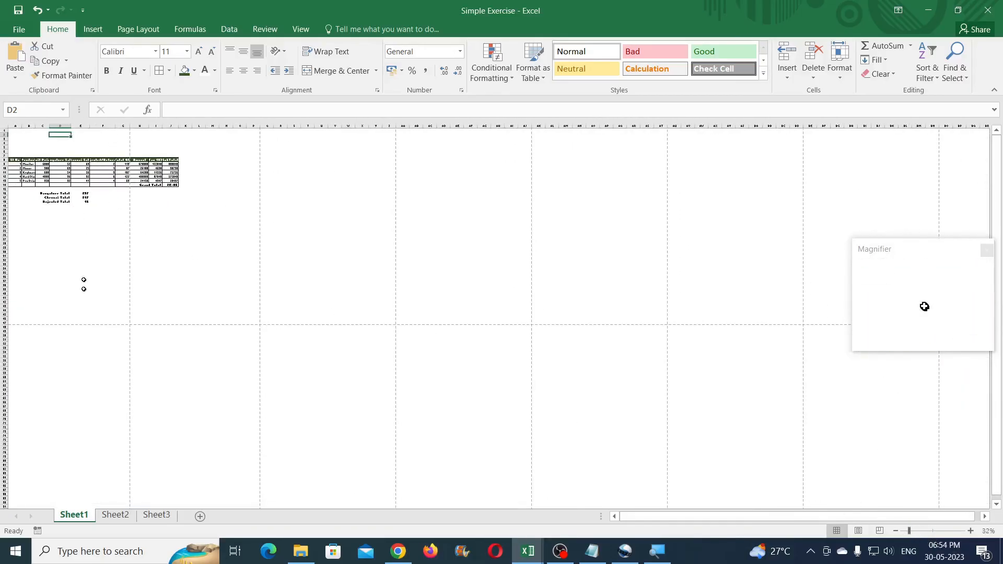
# Set the page orientation of the sheet to Landscape
pyautogui.click(126, 30)
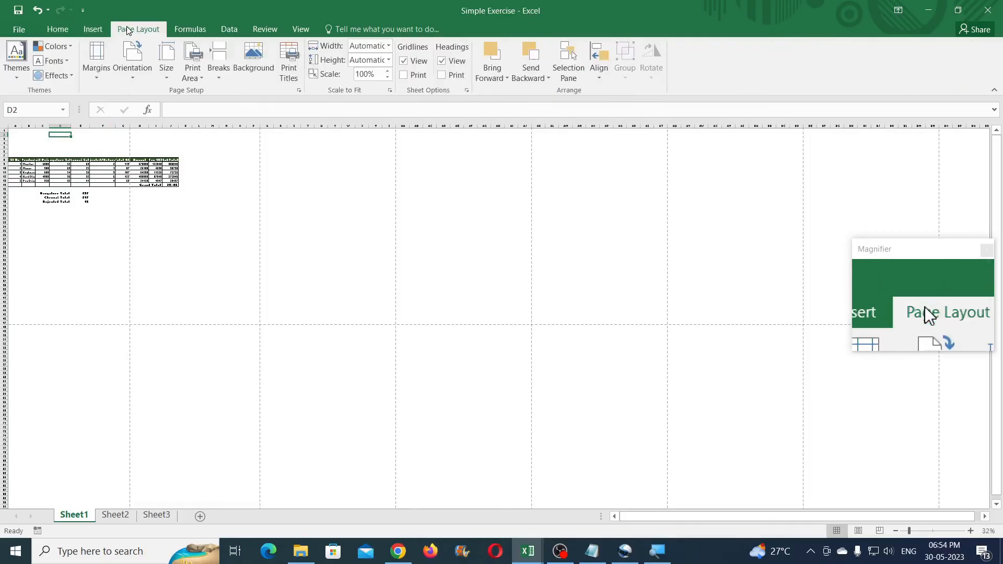
pyautogui.click(132, 70)
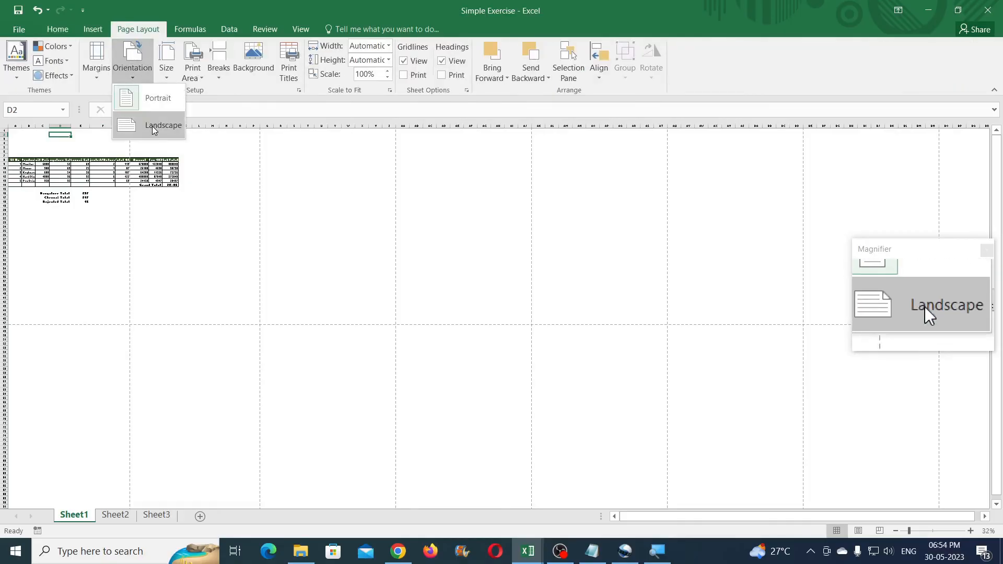
pyautogui.click(155, 127)
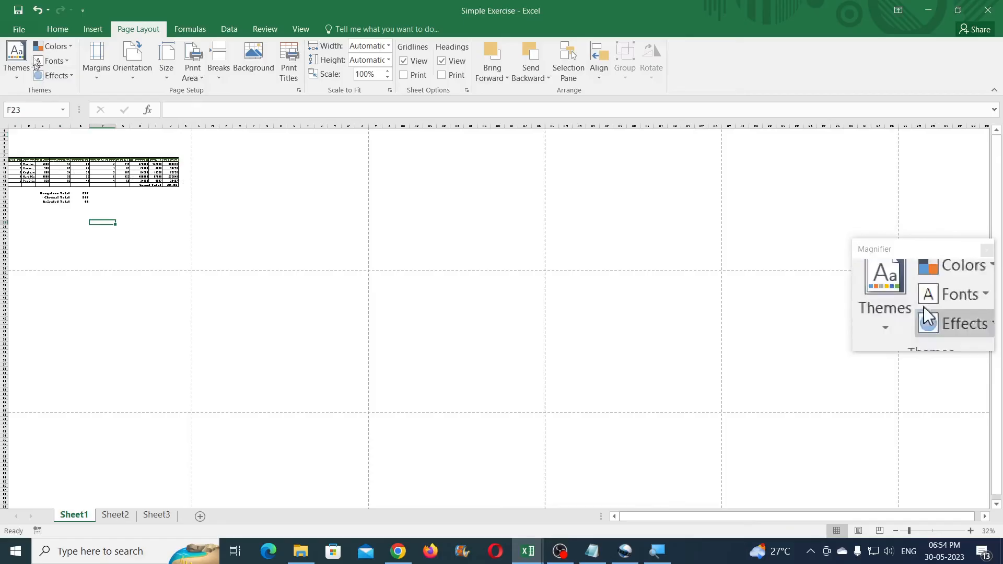
# Check the landscape page in the print preview and return to the worksheet
pyautogui.click(20, 30)
pyautogui.click(21, 166)
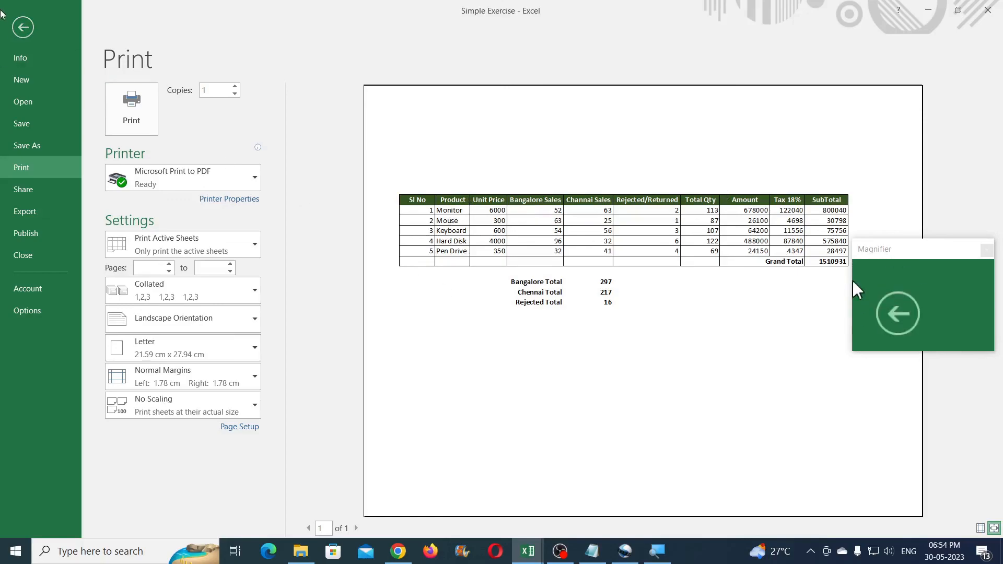
pyautogui.click(23, 30)
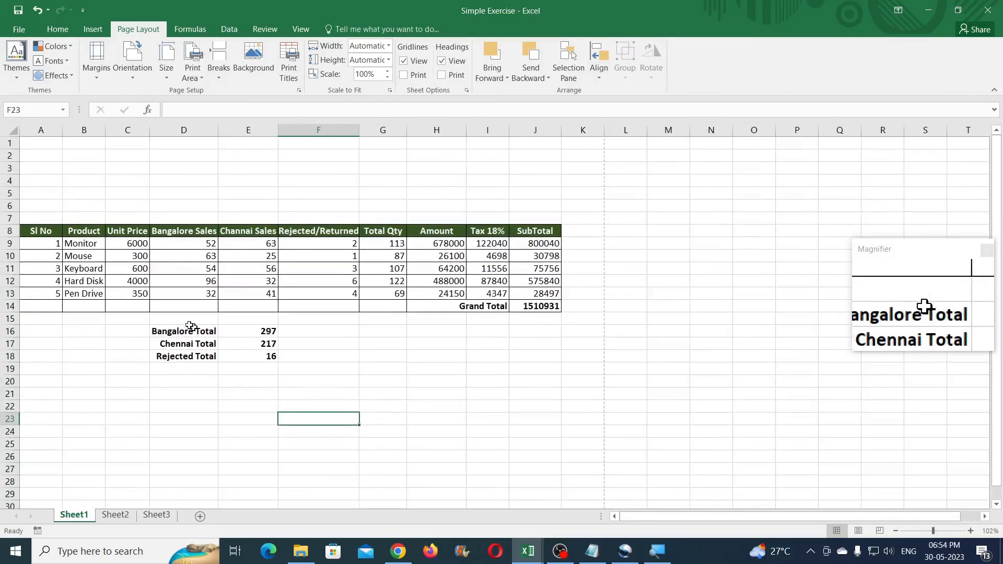
# Apply All Borders to the Bangalore, Chennai and Rejected totals in D16:E18
pyautogui.moveTo(165, 330); pyautogui.dragTo(256, 357)
pyautogui.click(57, 29)
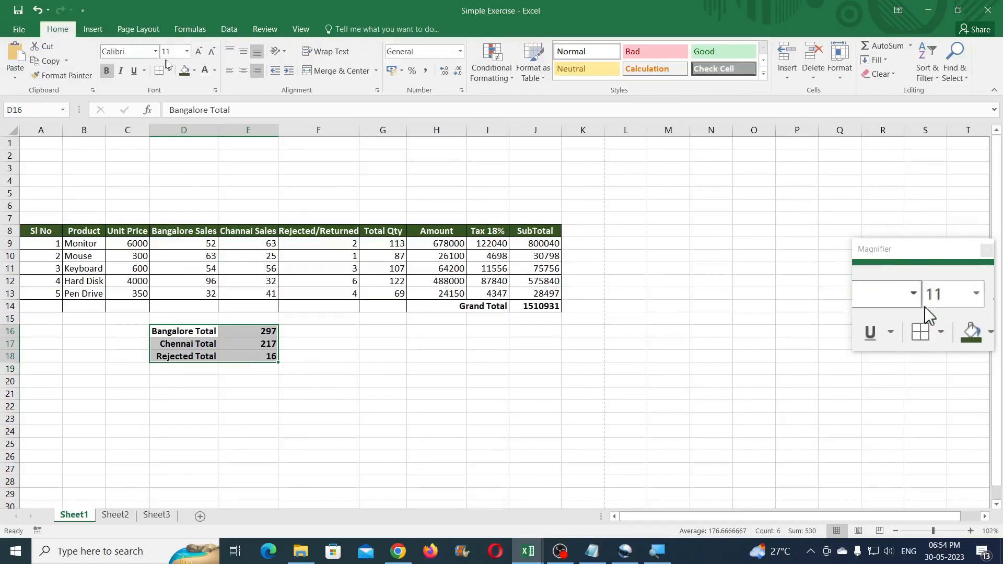
pyautogui.click(161, 75)
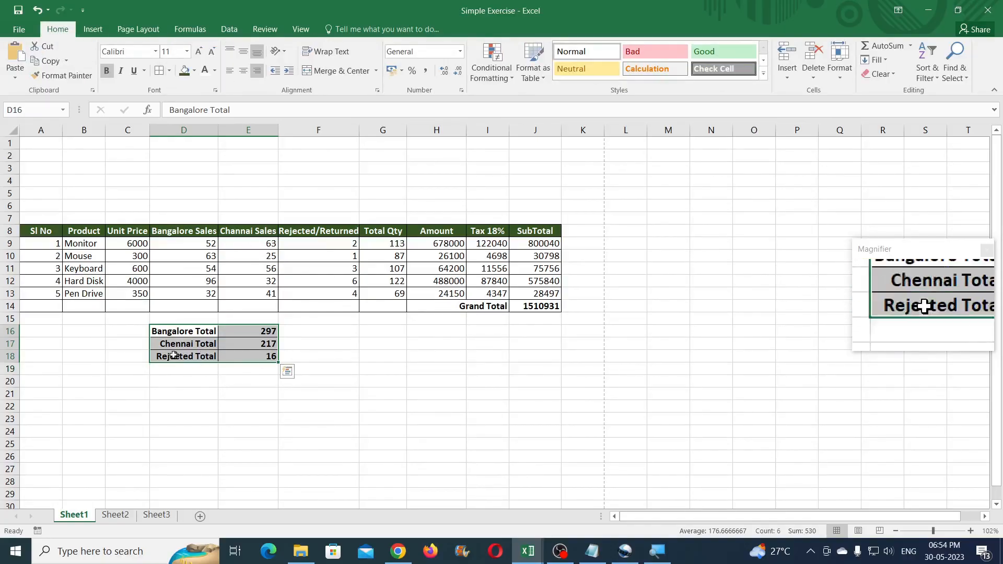
pyautogui.click(175, 381)
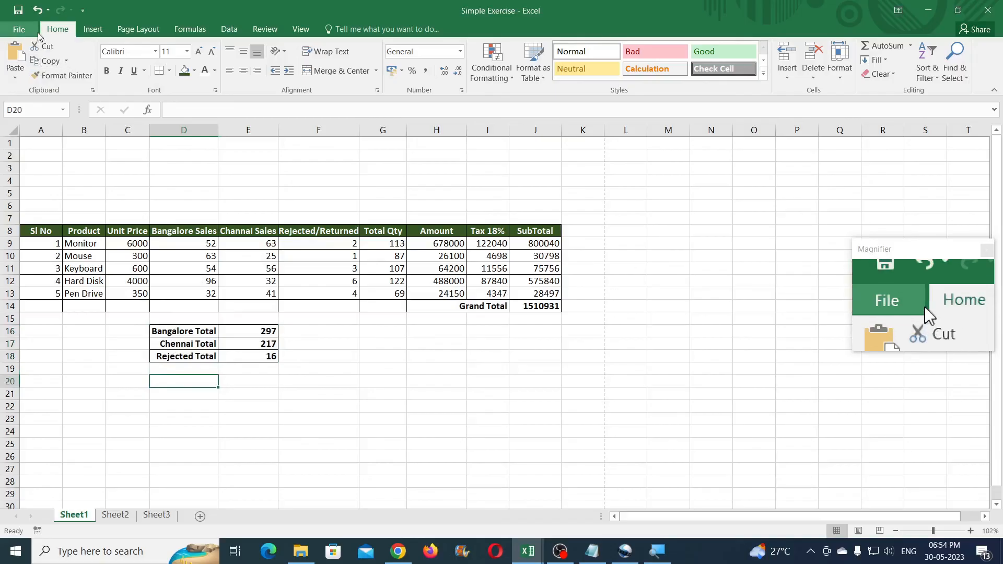
# Check the sales table and the bordered totals block in the print preview, and return to the worksheet
pyautogui.click(21, 32)
pyautogui.click(32, 171)
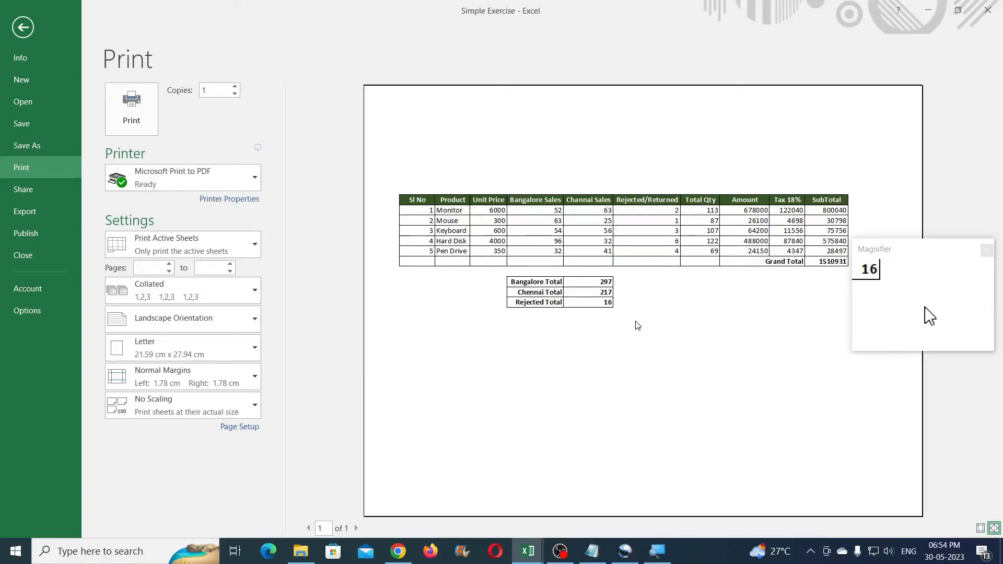
pyautogui.click(23, 27)
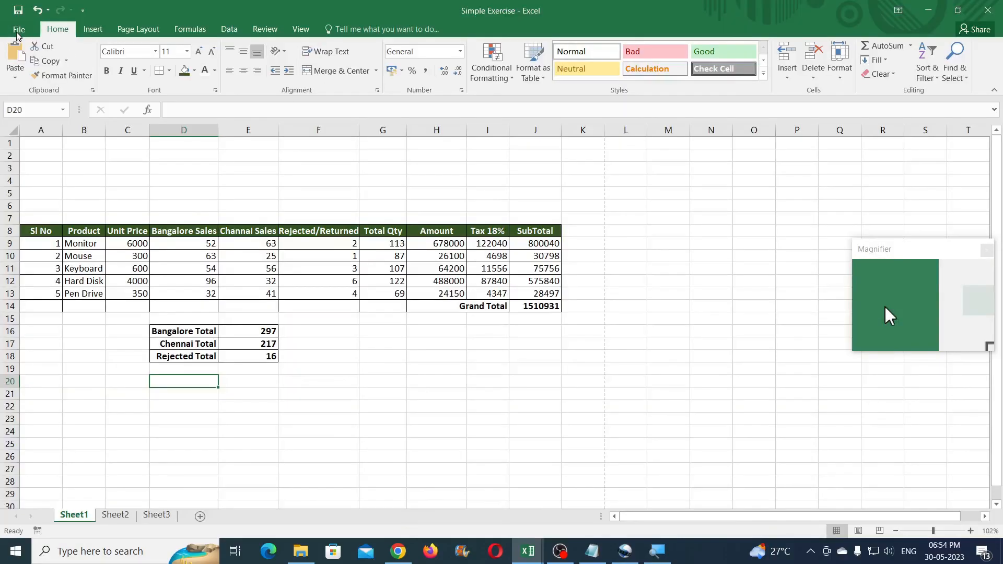
pyautogui.click(292, 389)
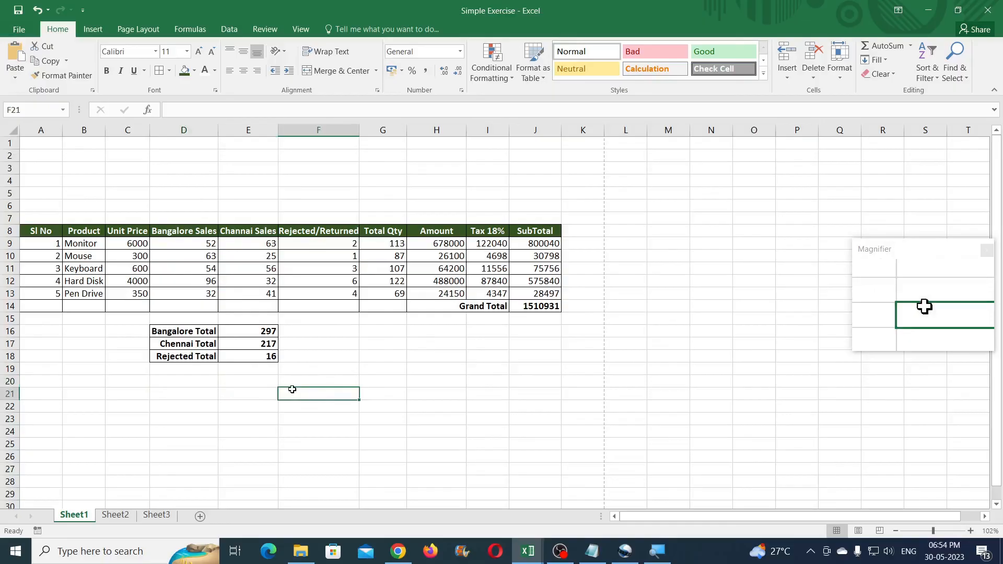